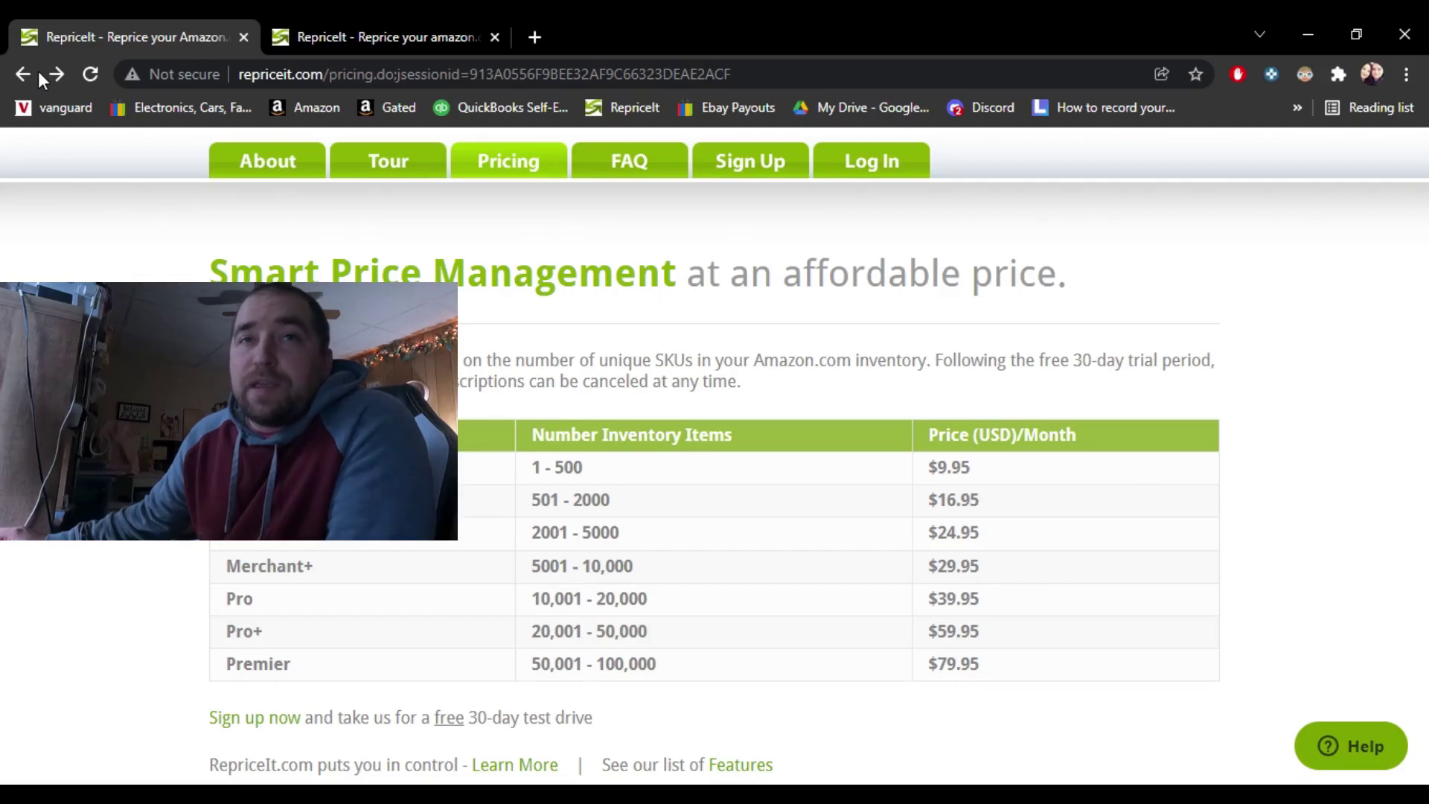
Close the pricing page tab and review the times and templates of the daily fixed repricing schedules.
{"action": "left_click", "coordinate": [243, 37]}
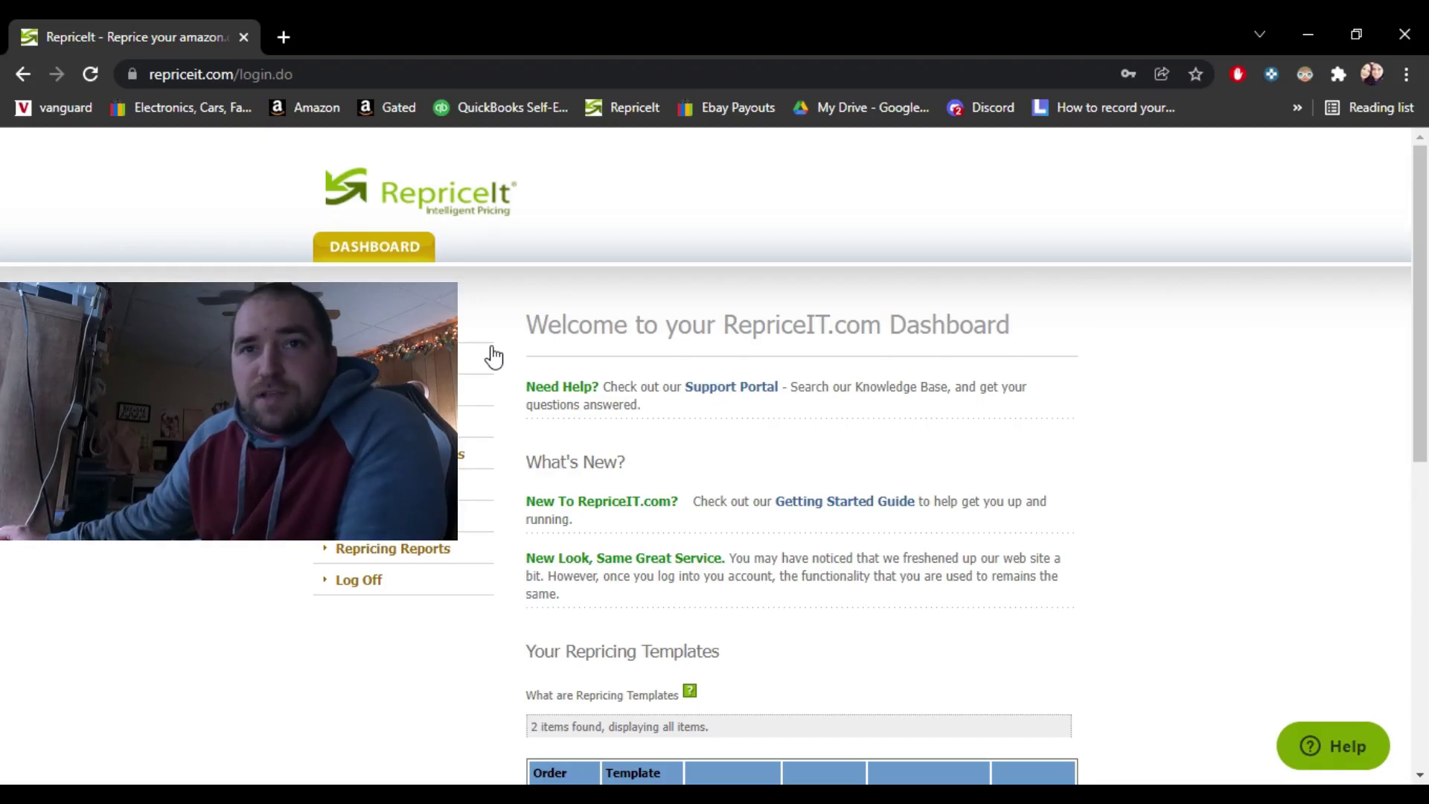
{"action": "left_click", "coordinate": [394, 485]}
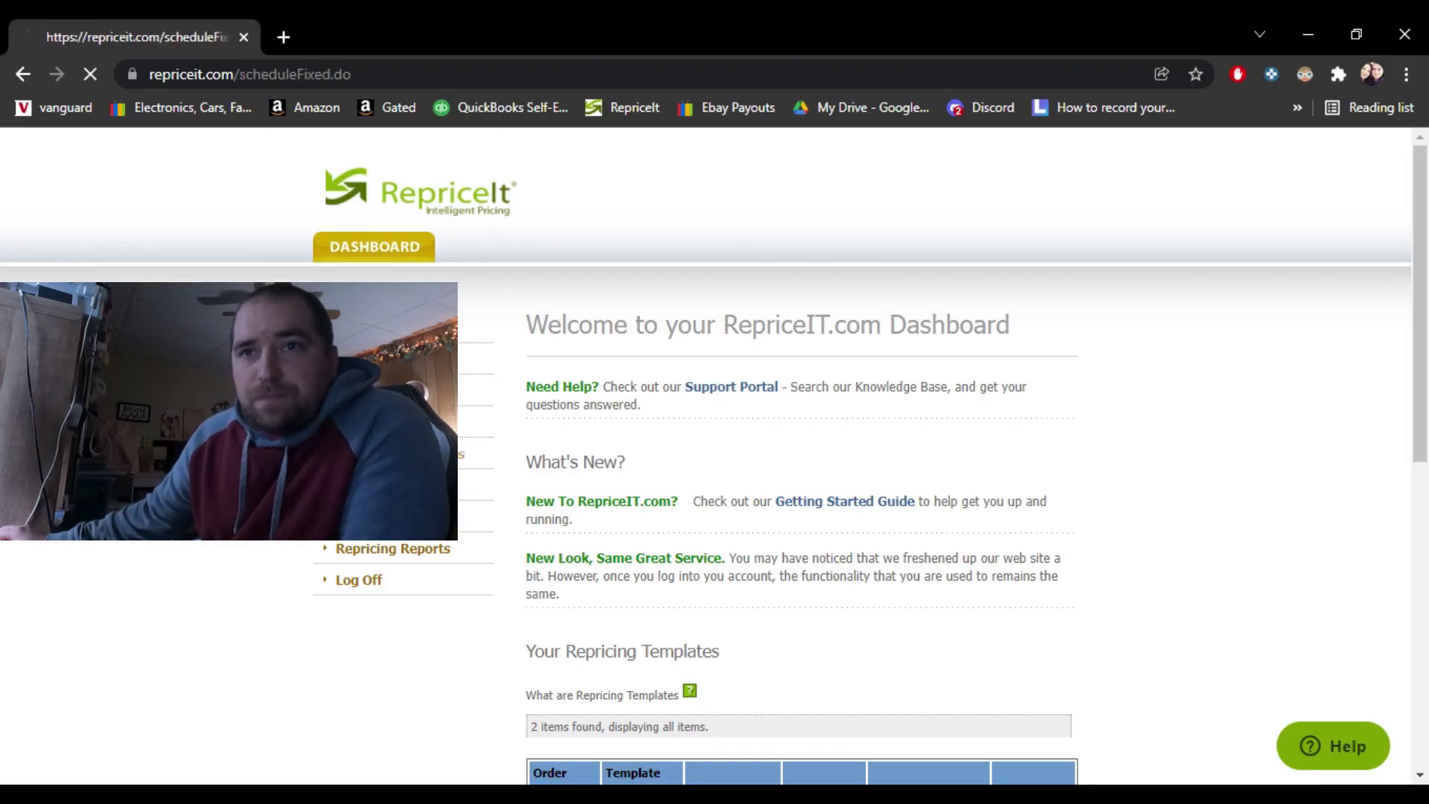
{"action": "scroll", "coordinate": [735, 344], "scroll_direction": "down", "scroll_amount": 1}
{"action": "scroll", "coordinate": [736, 345], "scroll_direction": "down", "scroll_amount": 1}
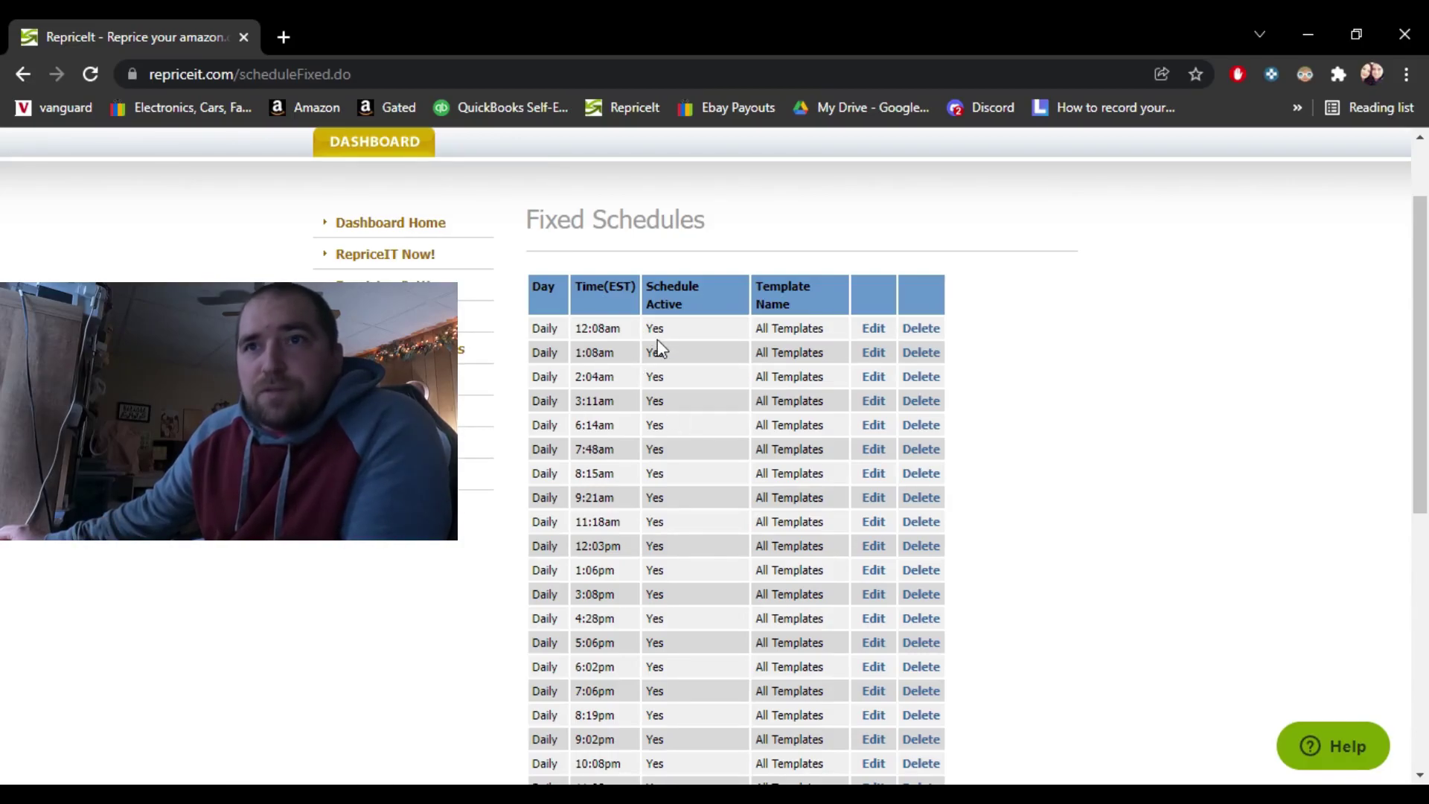
{"action": "scroll", "coordinate": [659, 346], "scroll_direction": "down", "scroll_amount": 2}
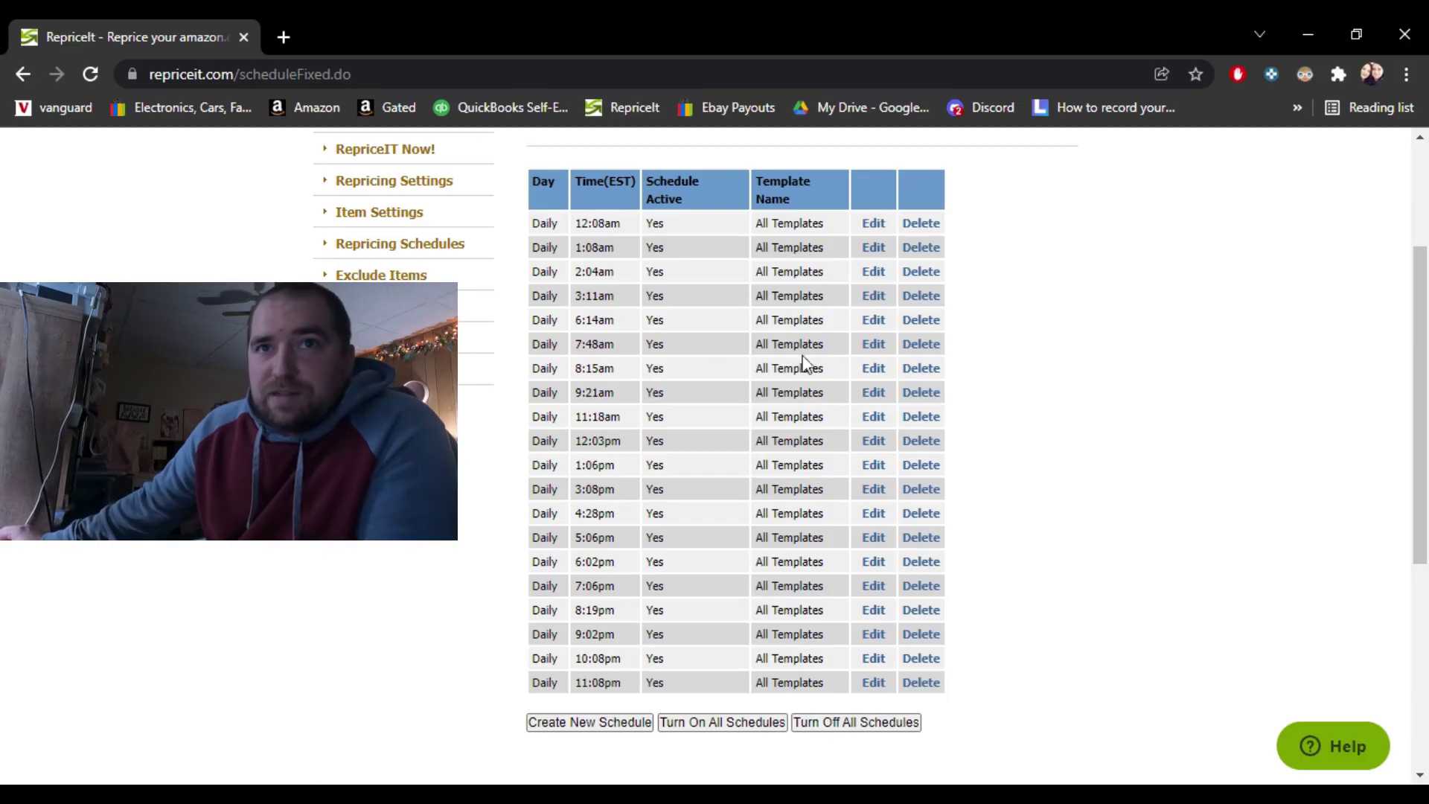
{"action": "scroll", "coordinate": [730, 401], "scroll_direction": "up", "scroll_amount": 1}
{"action": "scroll", "coordinate": [729, 395], "scroll_direction": "up", "scroll_amount": 1}
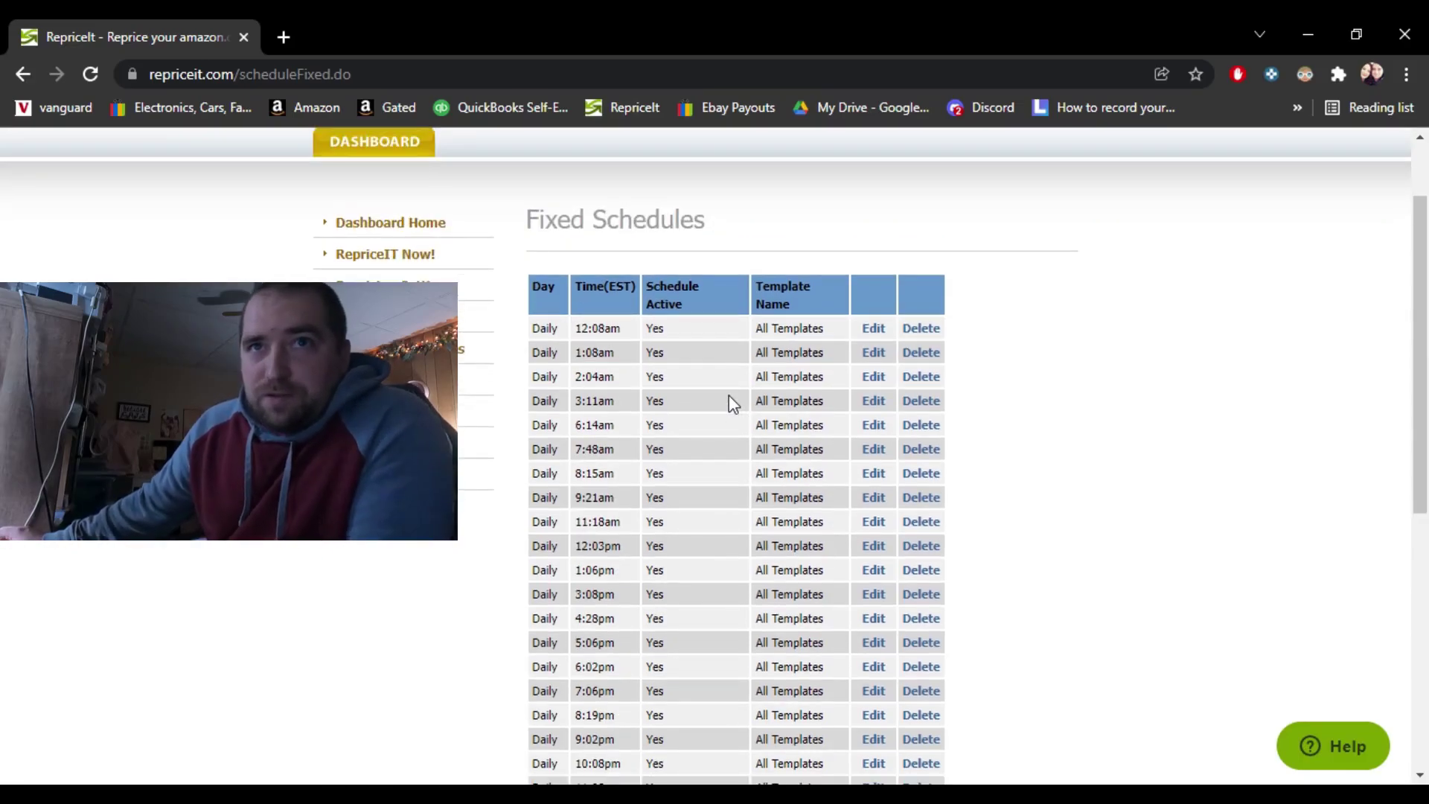
Return to the dashboard home and open the repricing settings of the FBA template.
{"action": "left_click", "coordinate": [430, 225]}
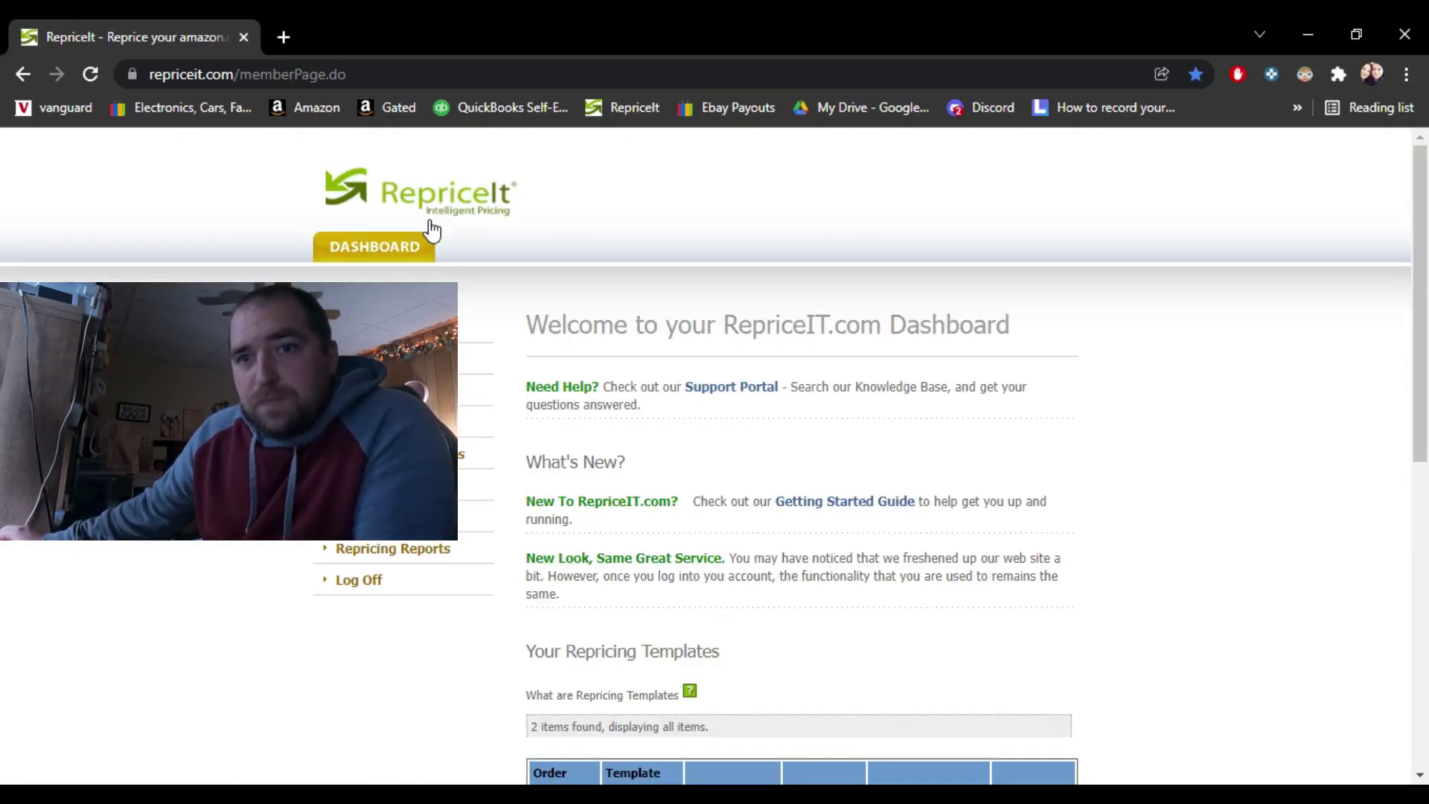
{"action": "scroll", "coordinate": [935, 568], "scroll_direction": "down", "scroll_amount": 4}
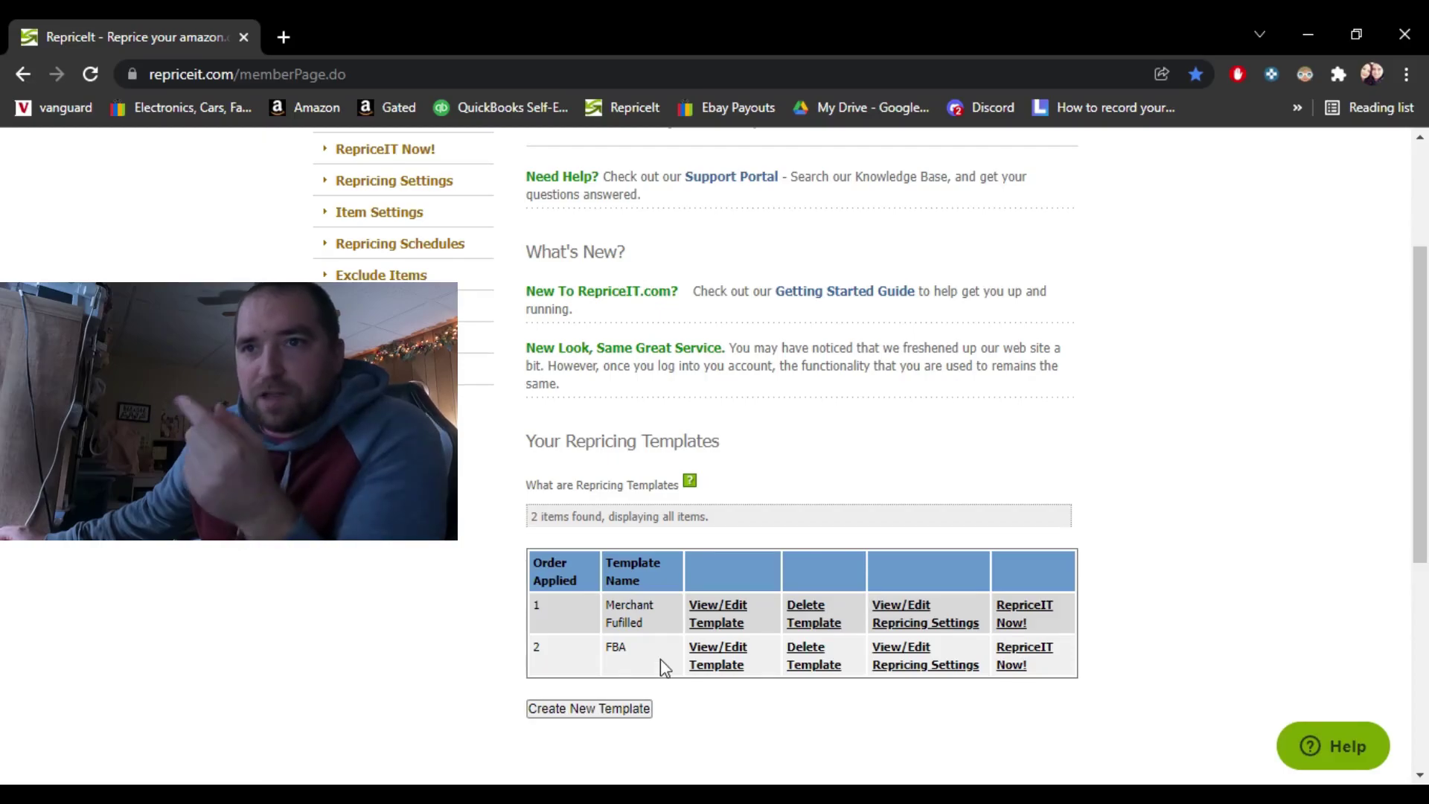
{"action": "scroll", "coordinate": [649, 654], "scroll_direction": "down", "scroll_amount": 1}
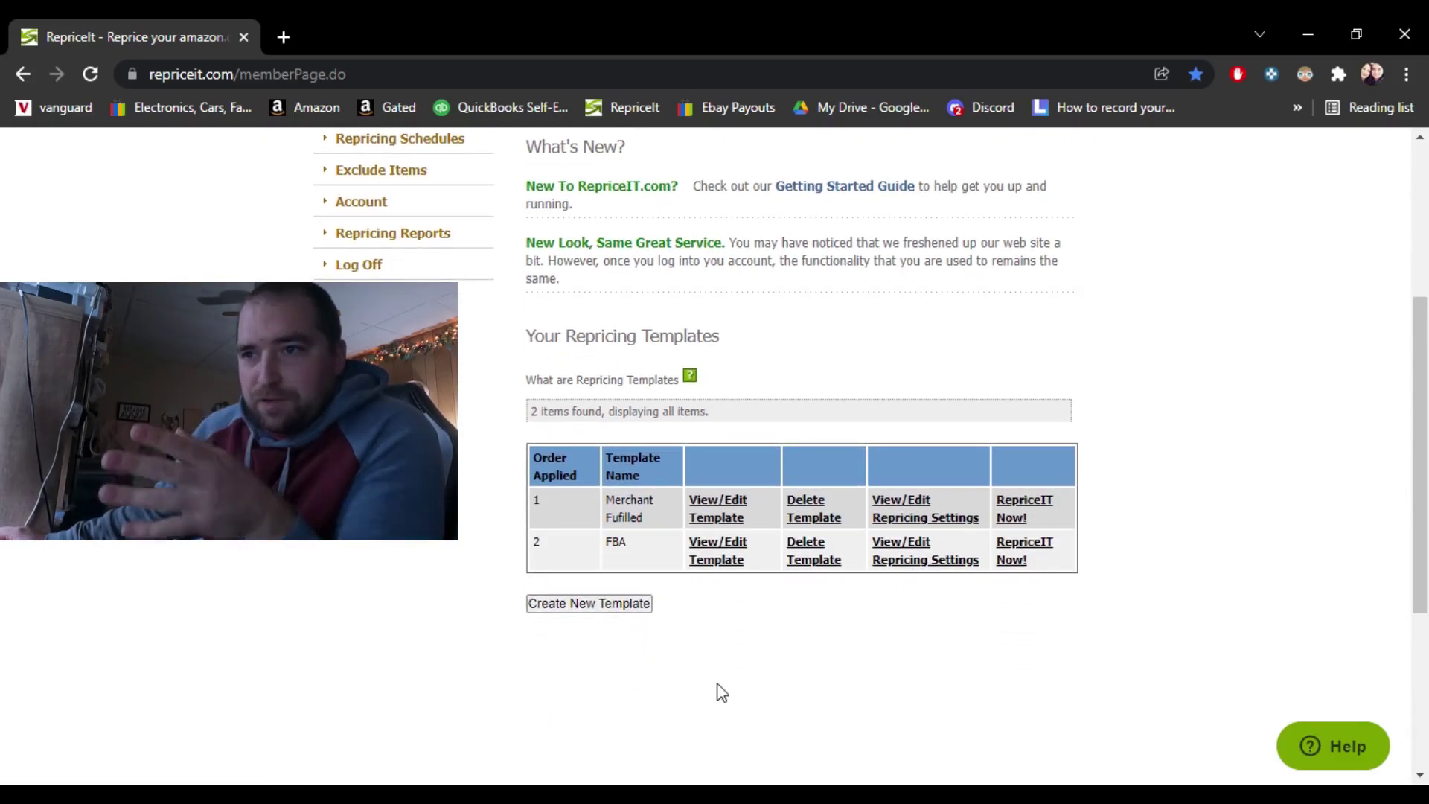
{"action": "left_click", "coordinate": [905, 566]}
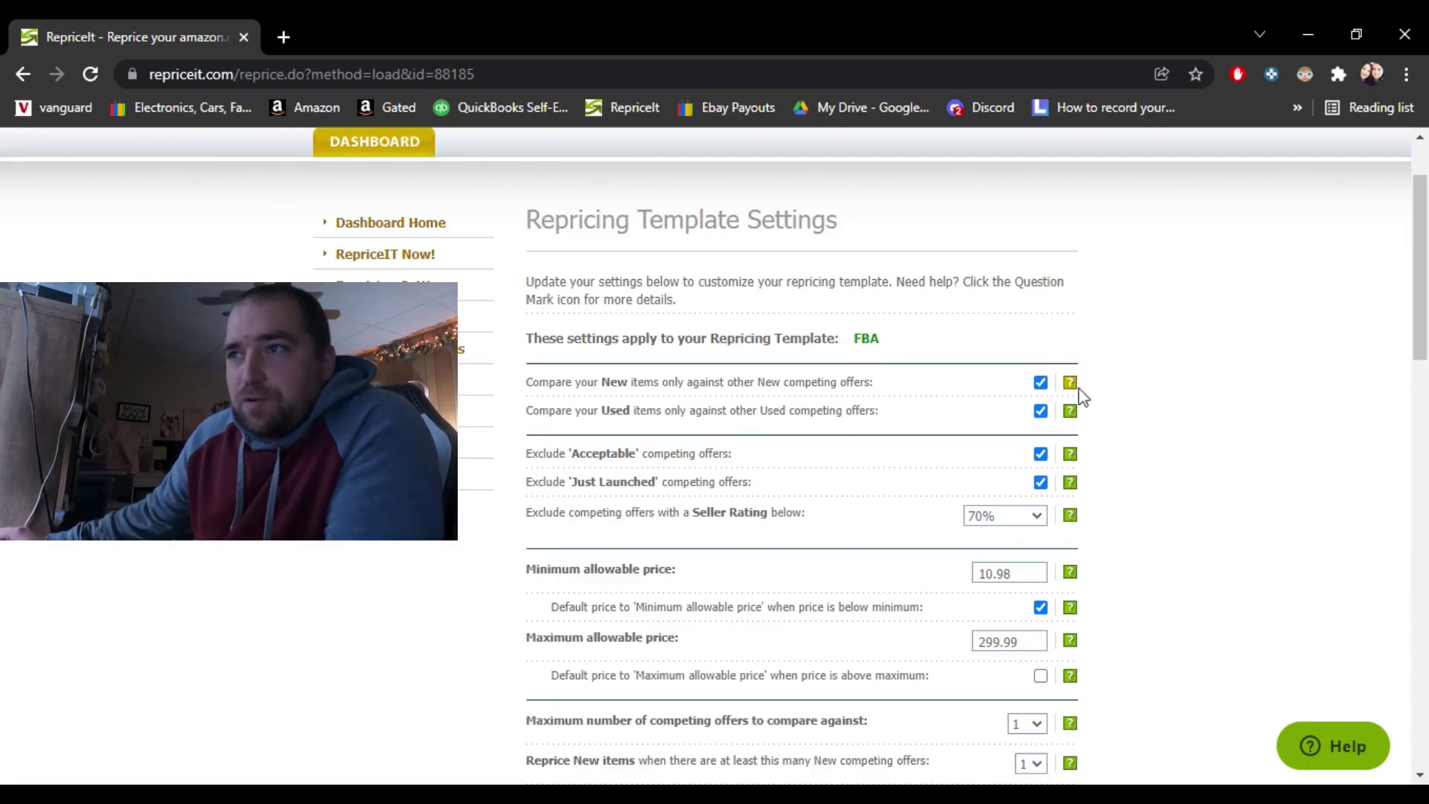
Examine the FBA template's New/Used comparison, offer exclusion, seller rating, allowable price and competing offer settings.
{"action": "mouse_move", "coordinate": [1073, 384]}
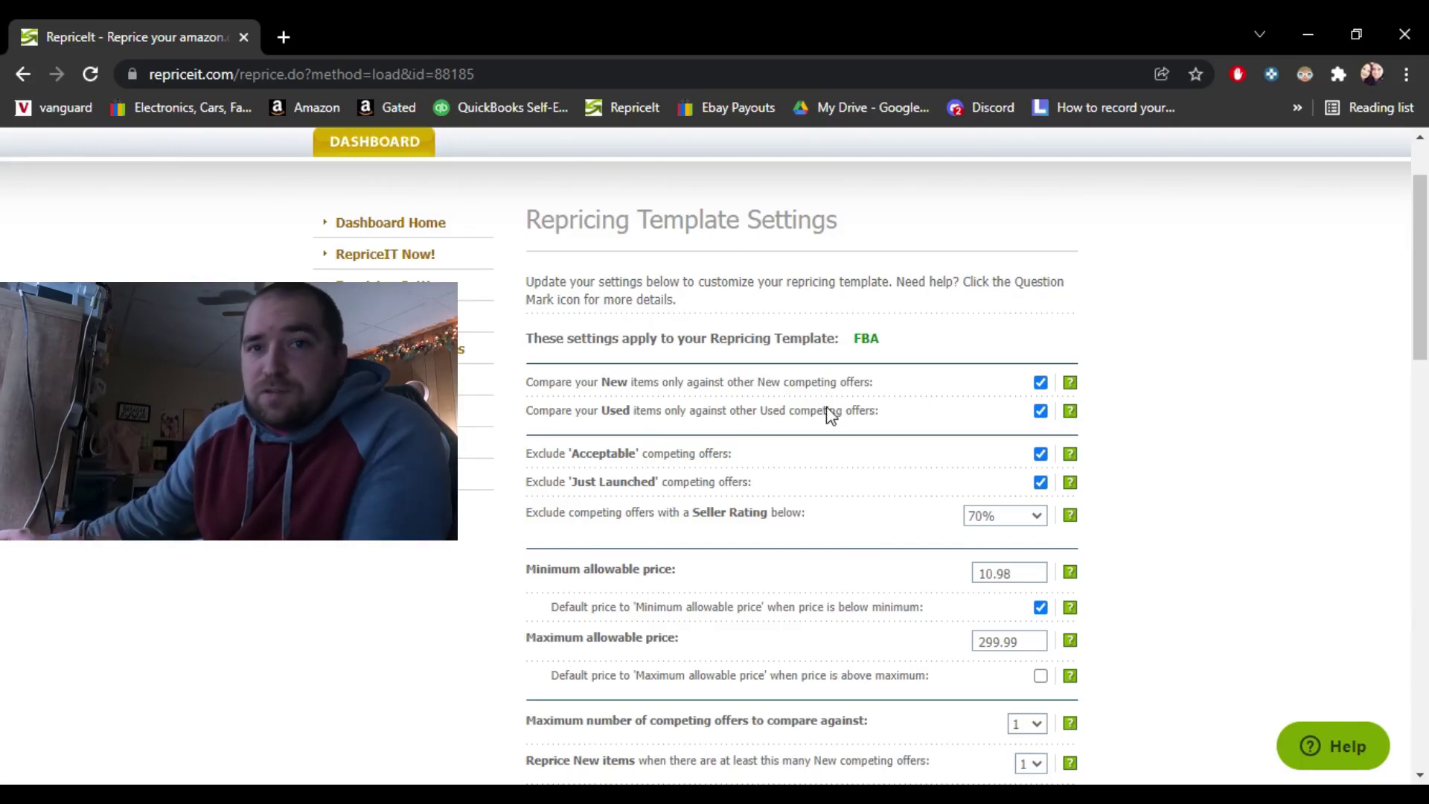
{"action": "scroll", "coordinate": [745, 386], "scroll_direction": "down", "scroll_amount": 1}
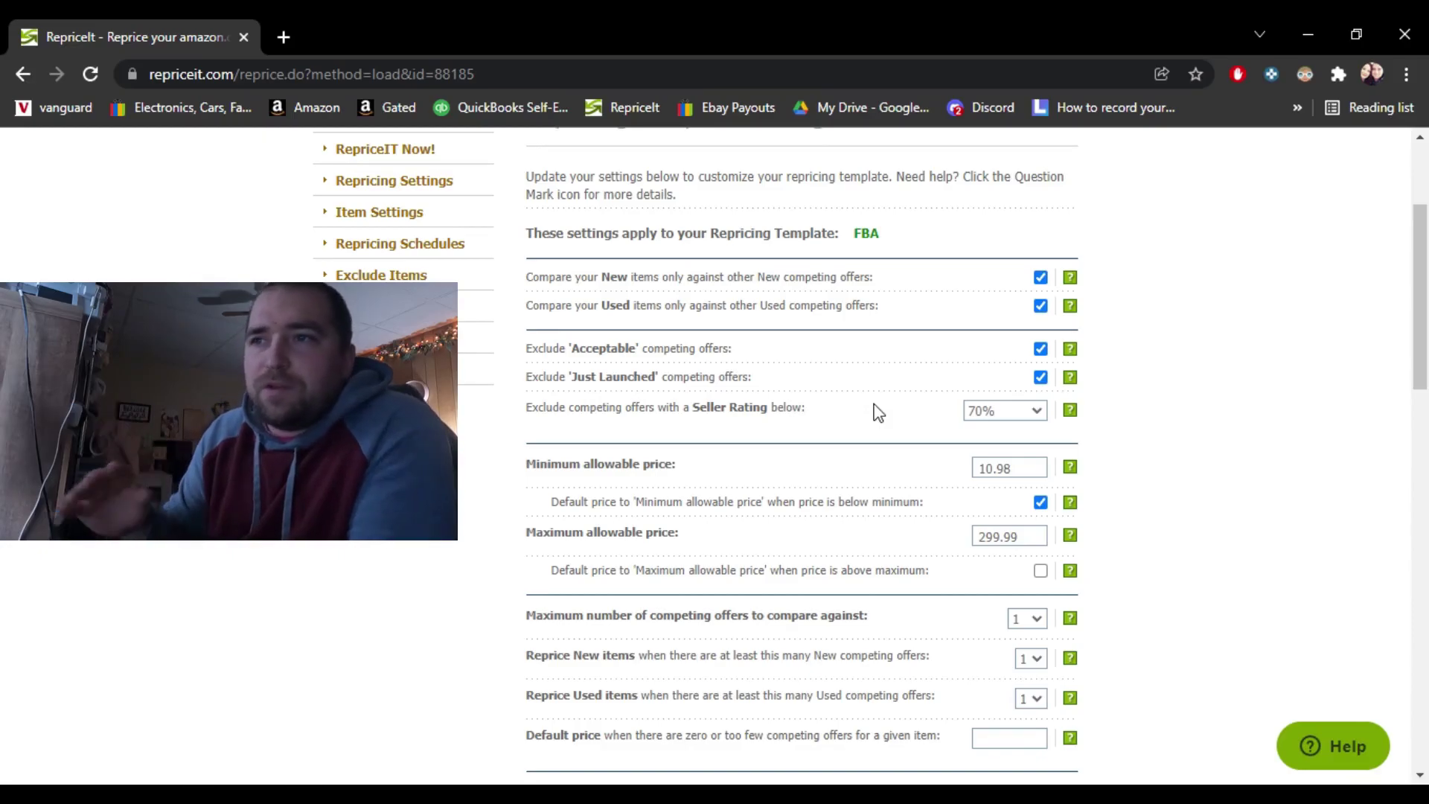
{"action": "left_click", "coordinate": [1040, 416]}
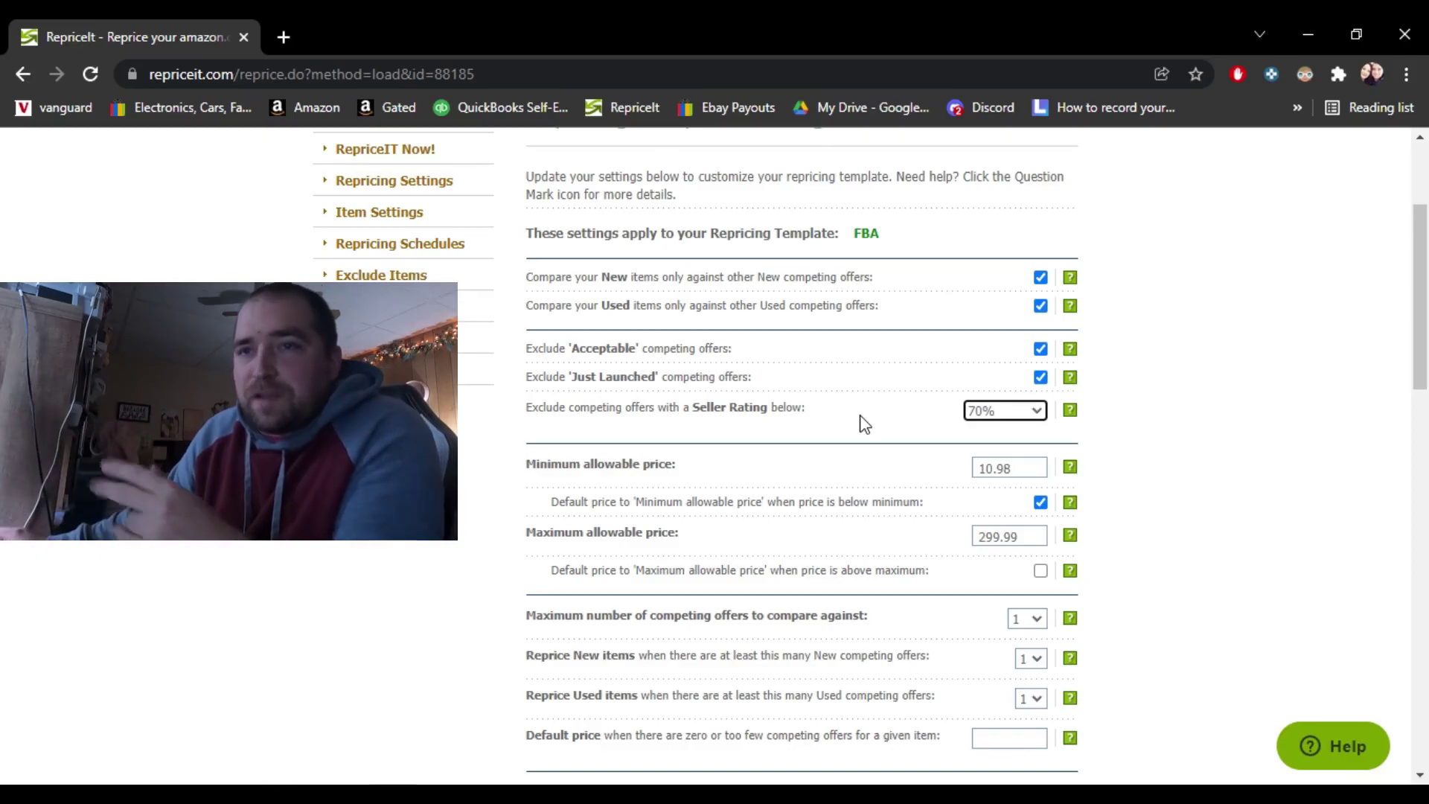
{"action": "left_click", "coordinate": [1033, 424]}
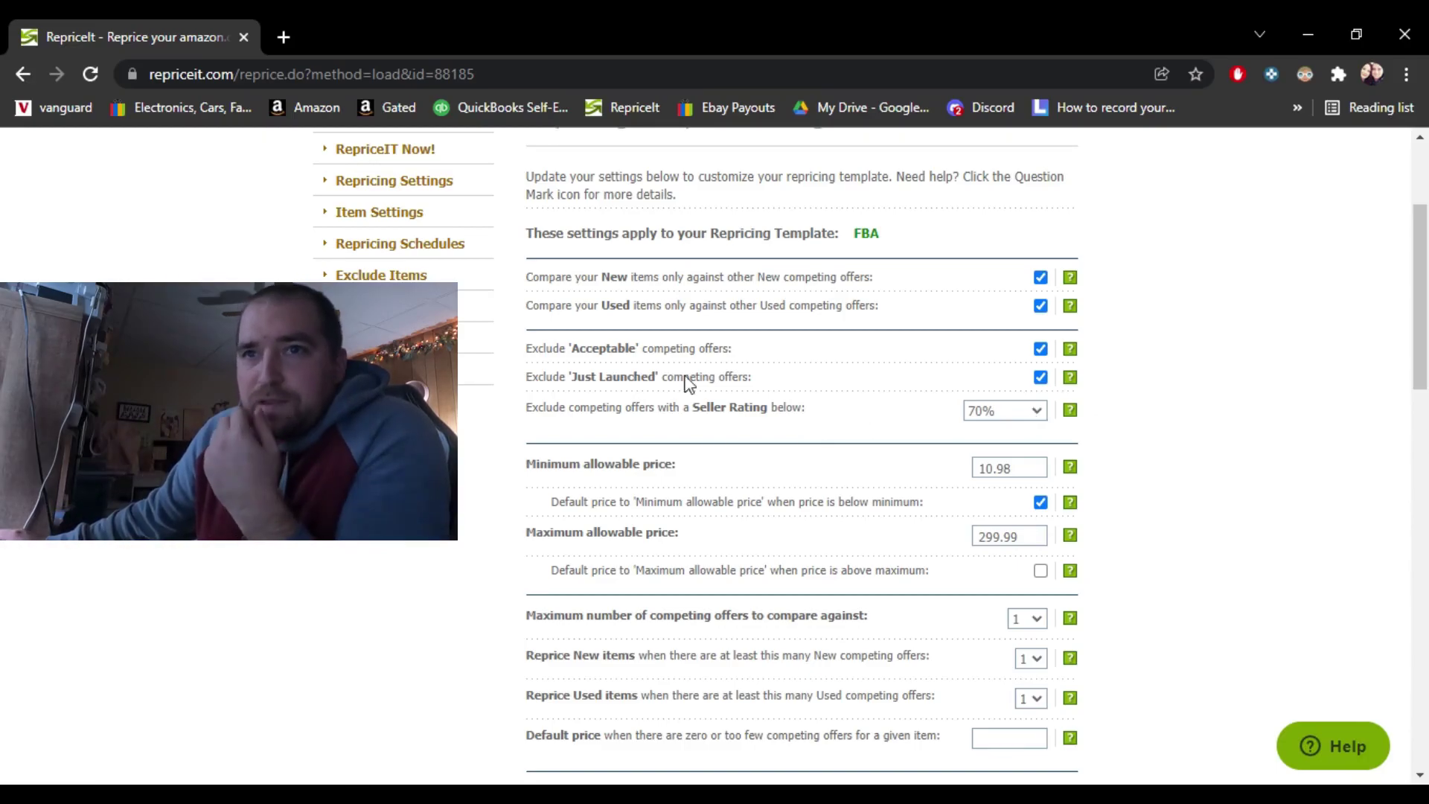
{"action": "mouse_move", "coordinate": [1073, 412]}
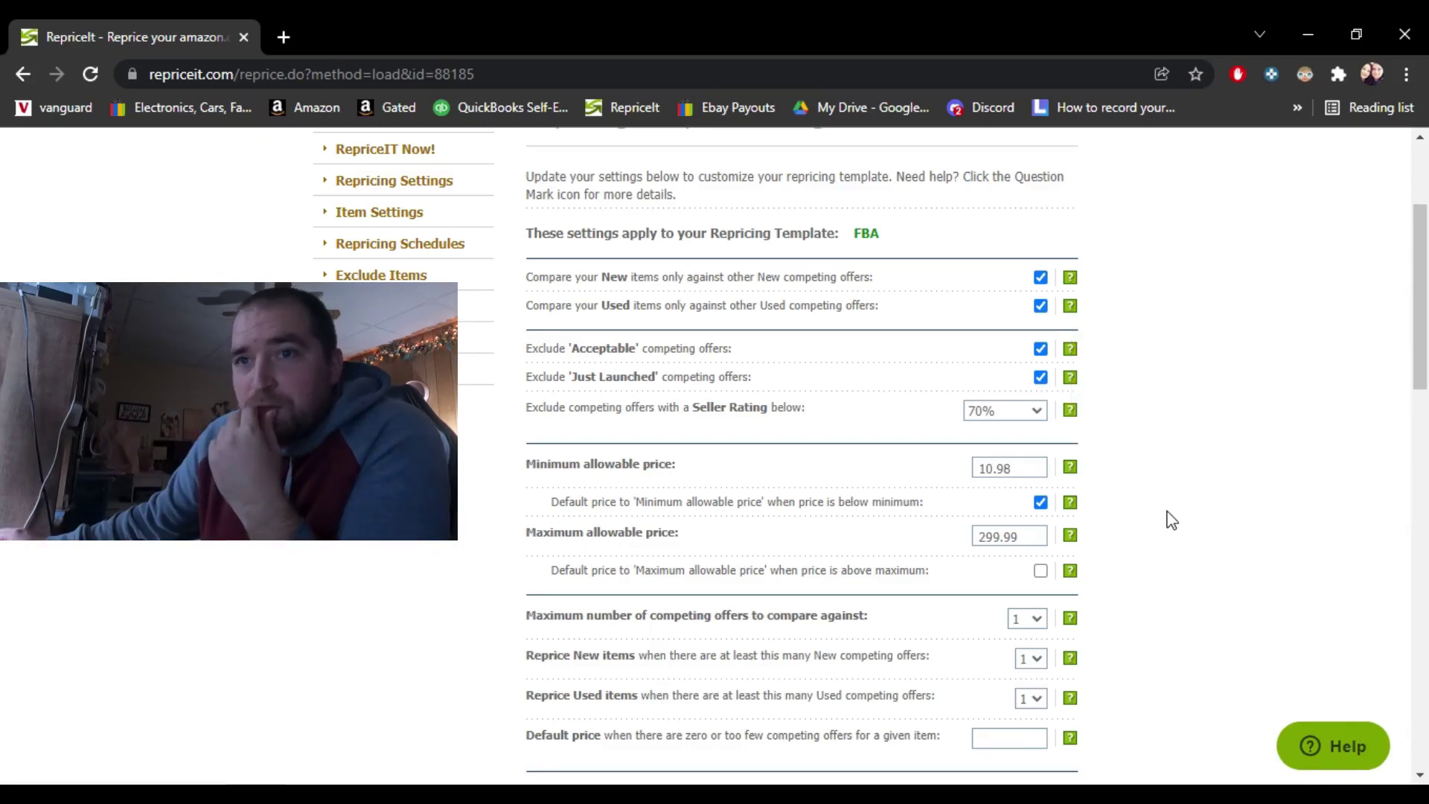
{"action": "scroll", "coordinate": [1163, 514], "scroll_direction": "down", "scroll_amount": 2}
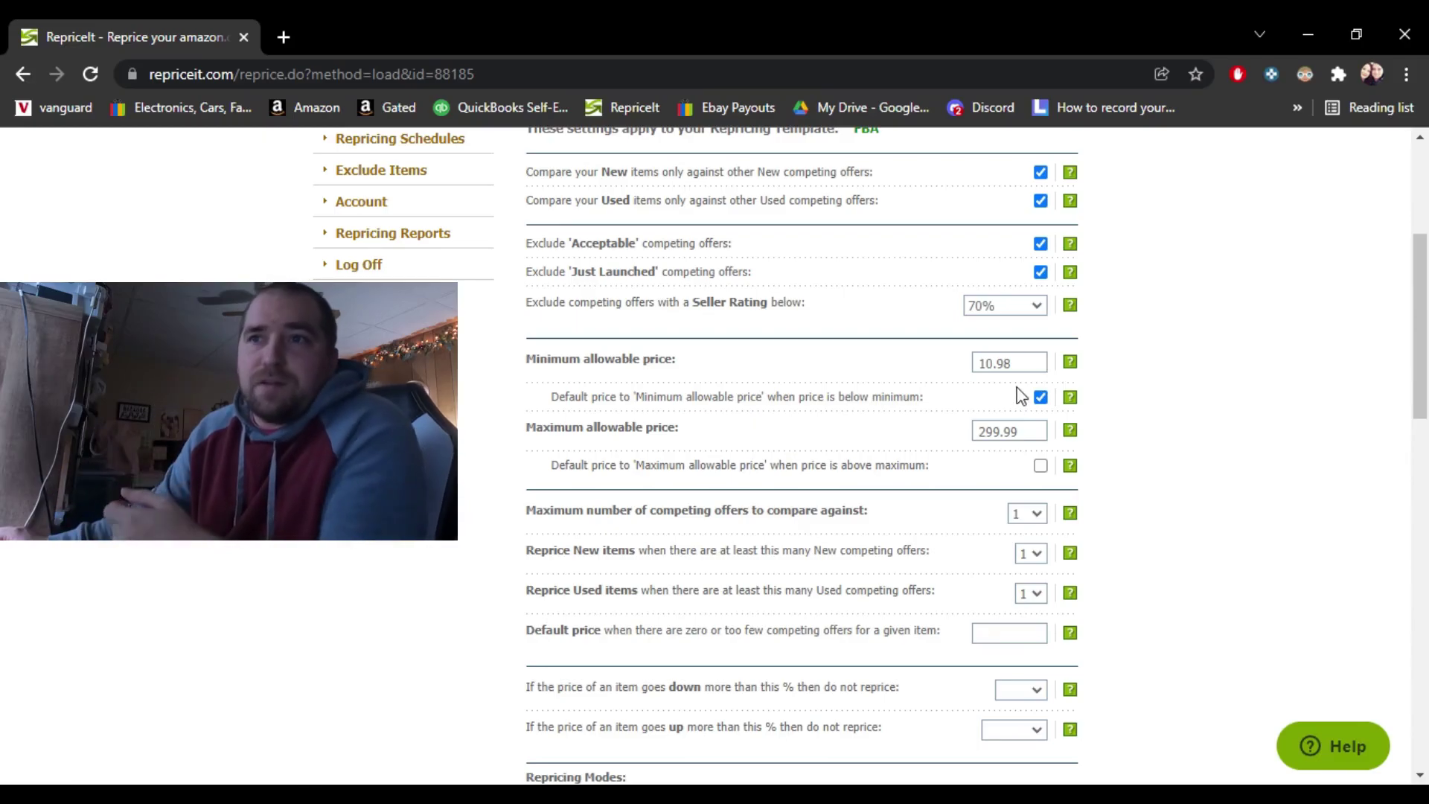
{"action": "scroll", "coordinate": [879, 455], "scroll_direction": "down", "scroll_amount": 1}
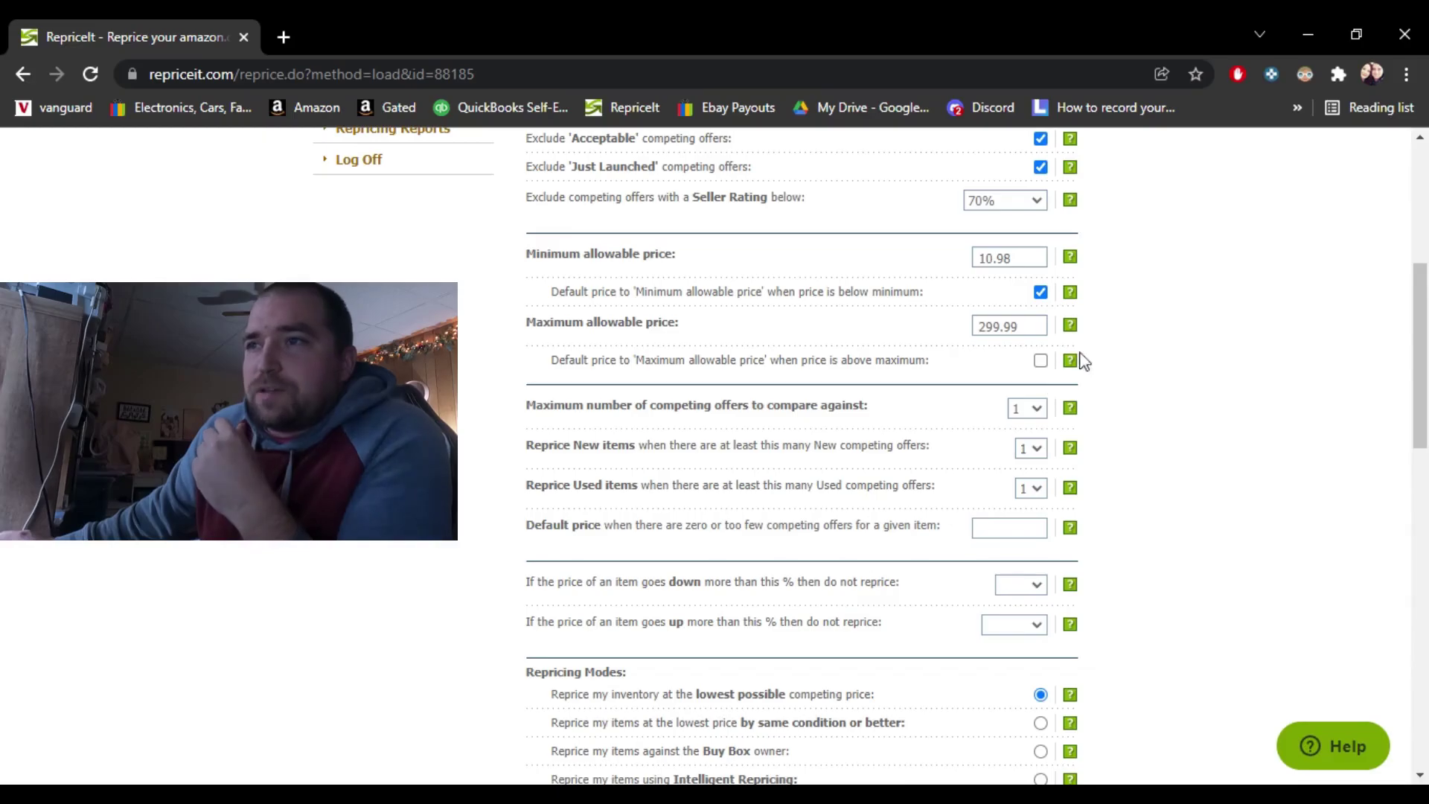
{"action": "mouse_move", "coordinate": [1076, 413]}
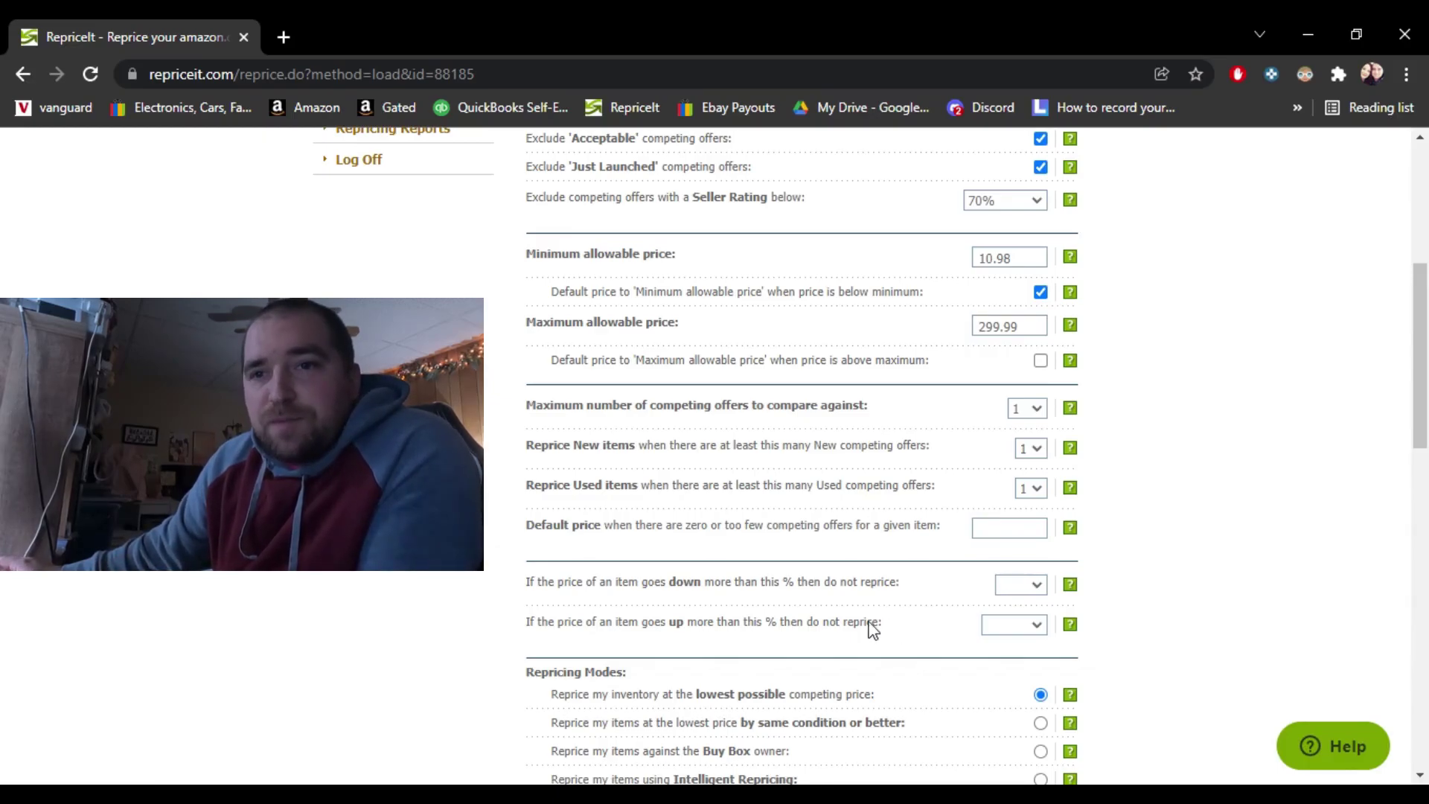
Check the FBA template's repricing mode, Amazon pricing, price adjustment, FBA comparison and upload options, and save the settings.
{"action": "scroll", "coordinate": [871, 627], "scroll_direction": "down", "scroll_amount": 1}
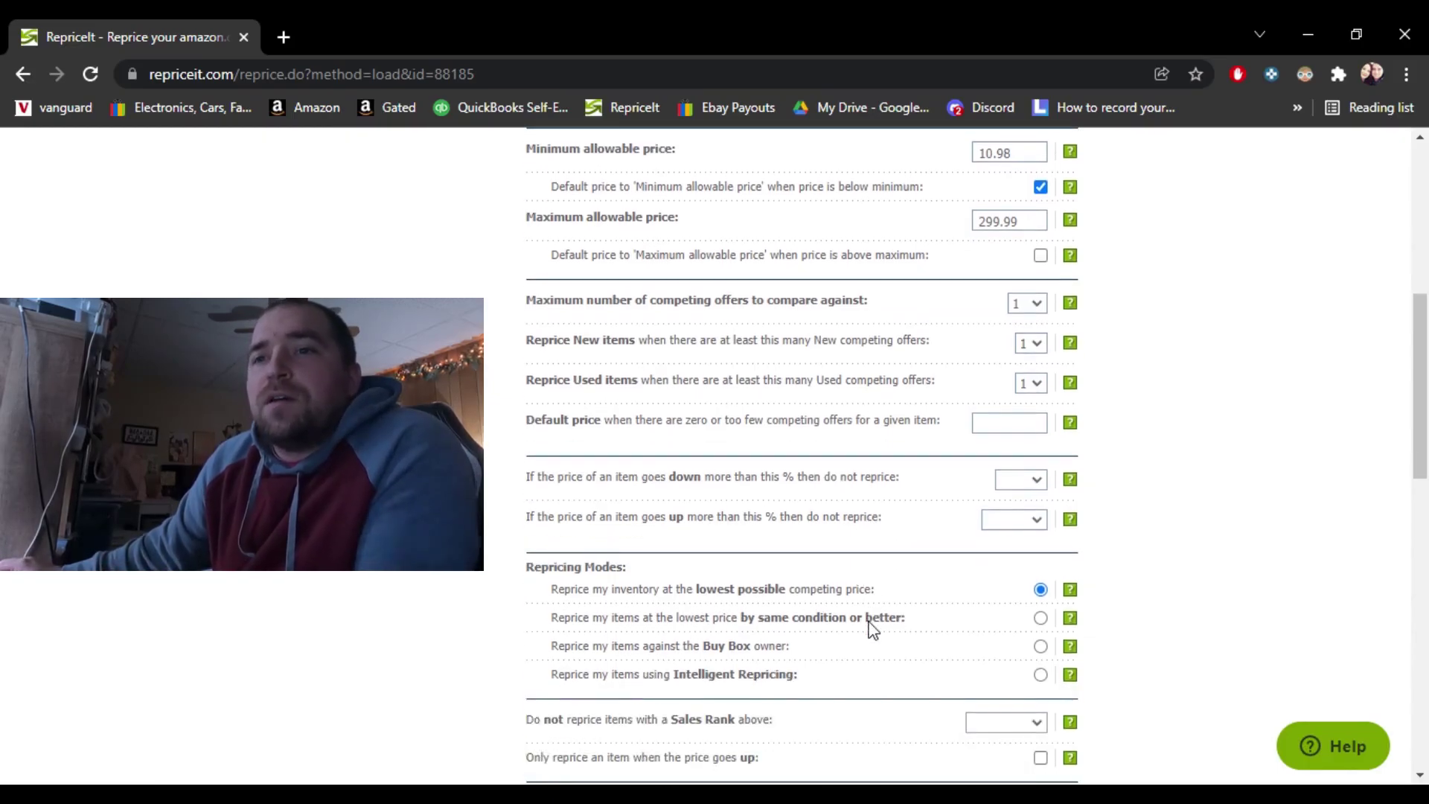
{"action": "scroll", "coordinate": [861, 670], "scroll_direction": "down", "scroll_amount": 1}
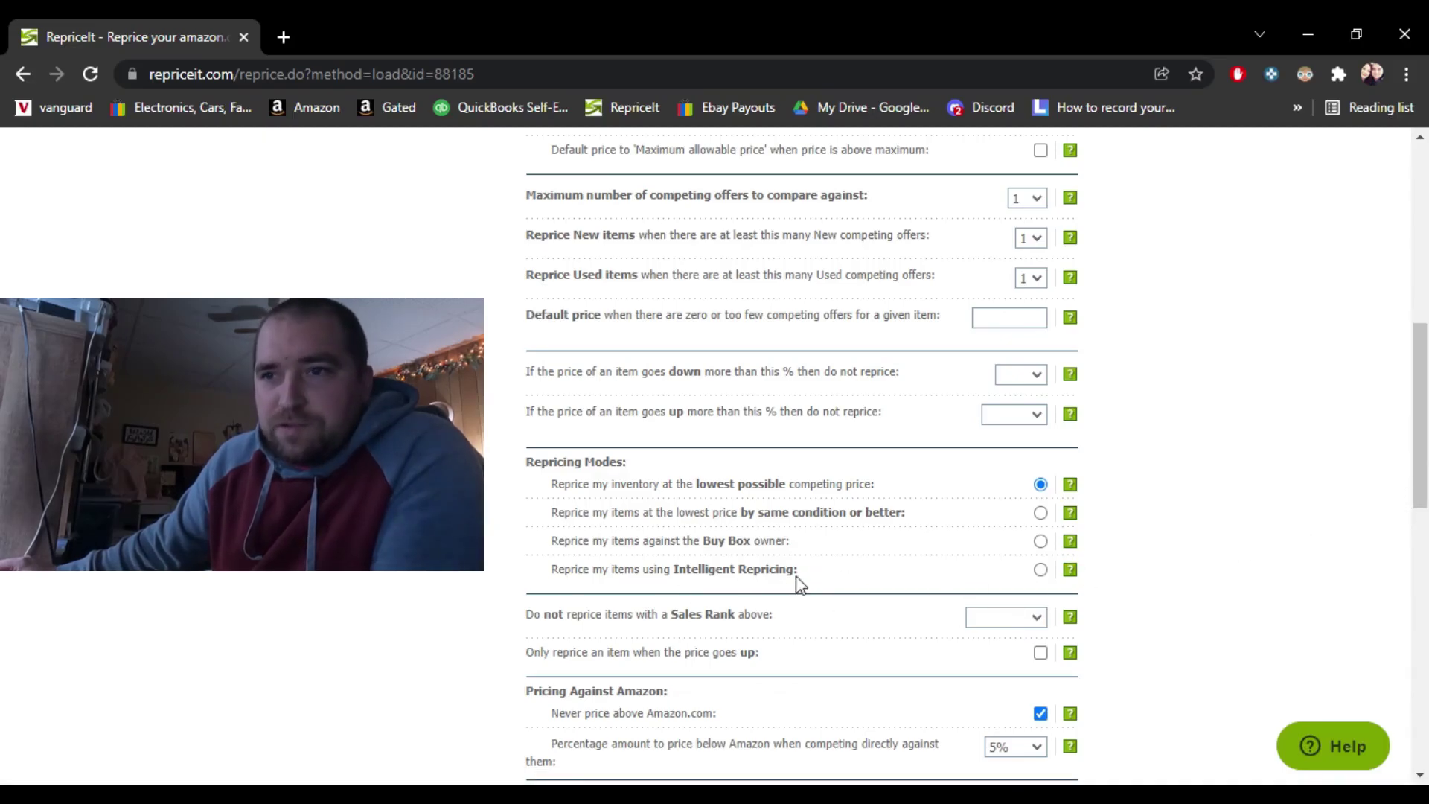
{"action": "mouse_move", "coordinate": [1080, 572]}
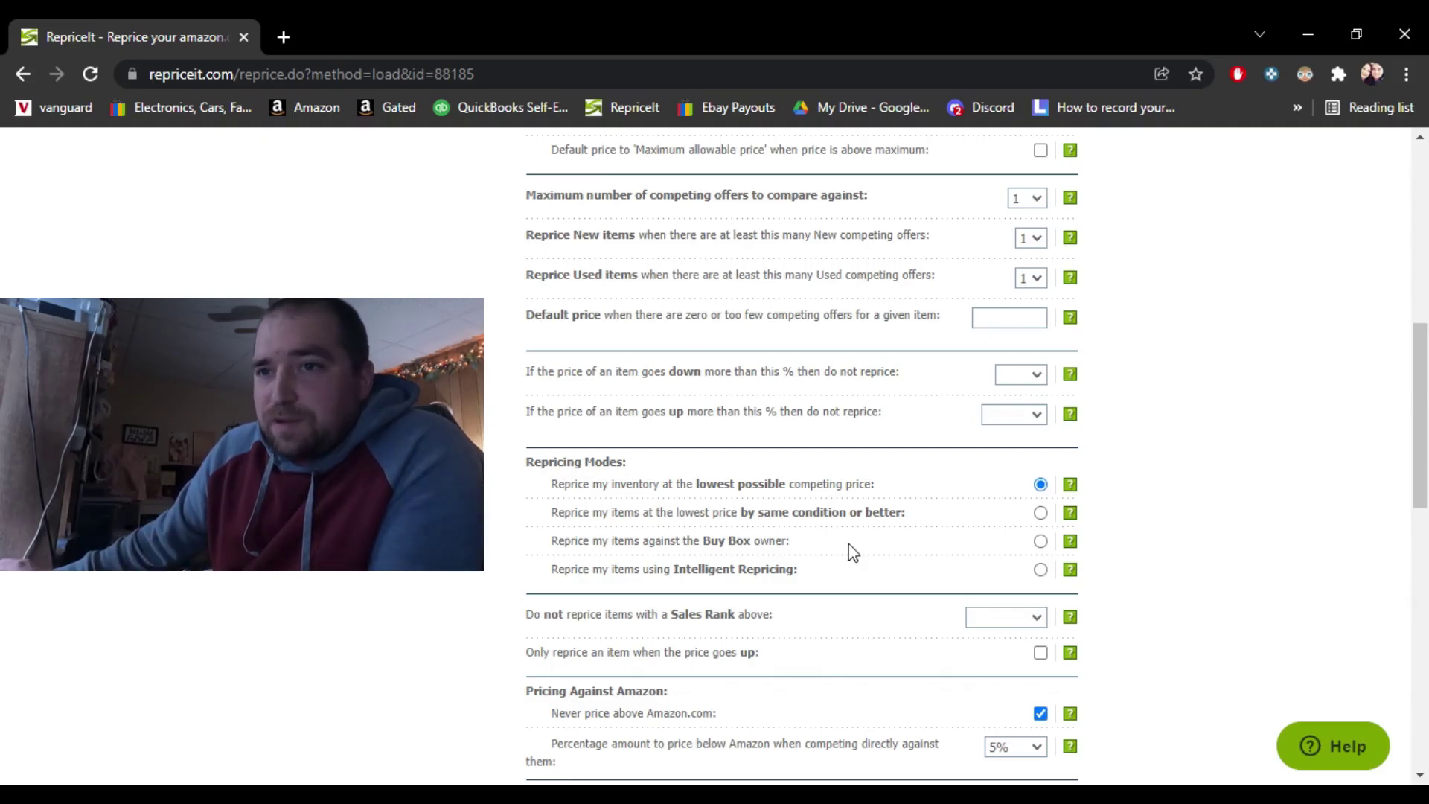
{"action": "scroll", "coordinate": [850, 552], "scroll_direction": "down", "scroll_amount": 1}
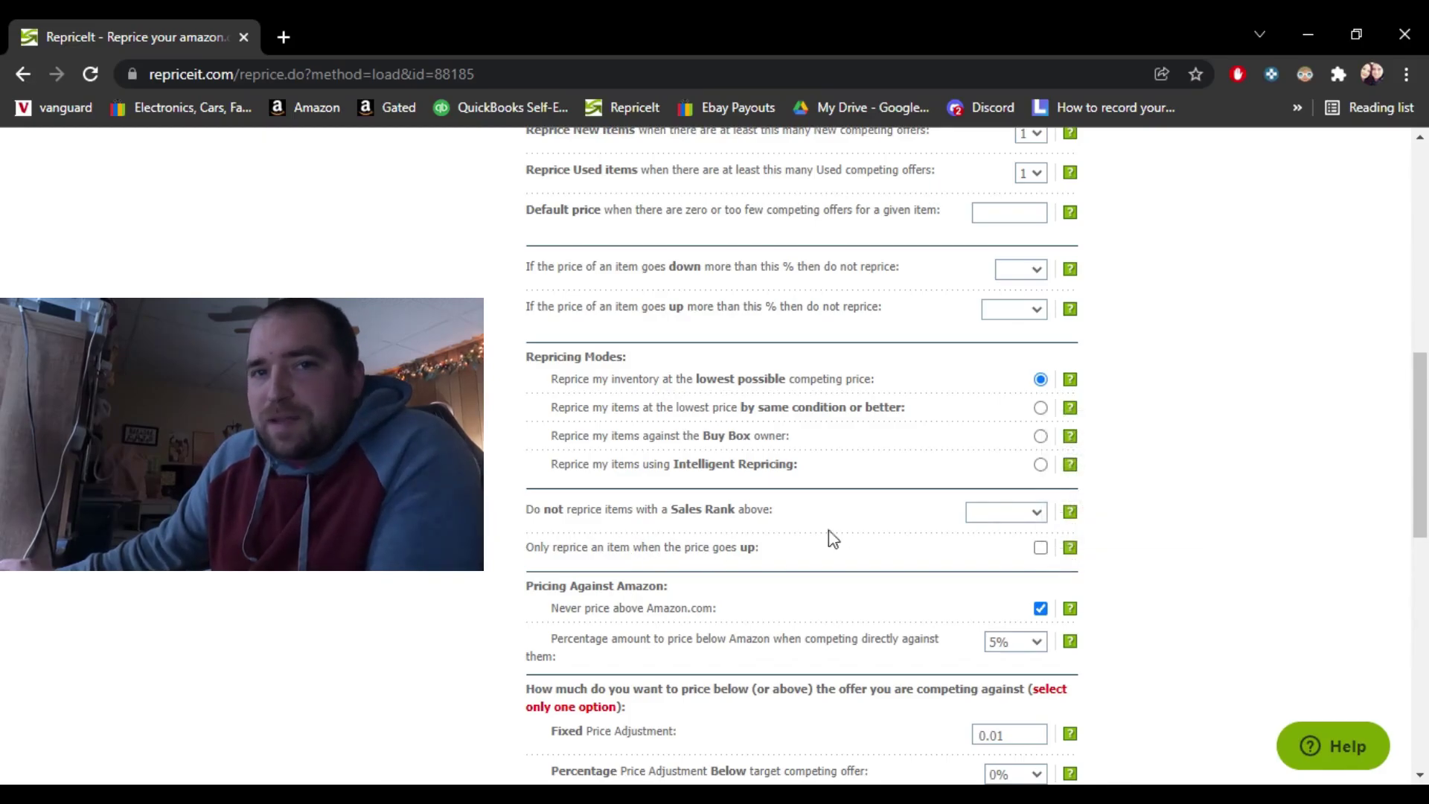
{"action": "scroll", "coordinate": [1000, 563], "scroll_direction": "down", "scroll_amount": 2}
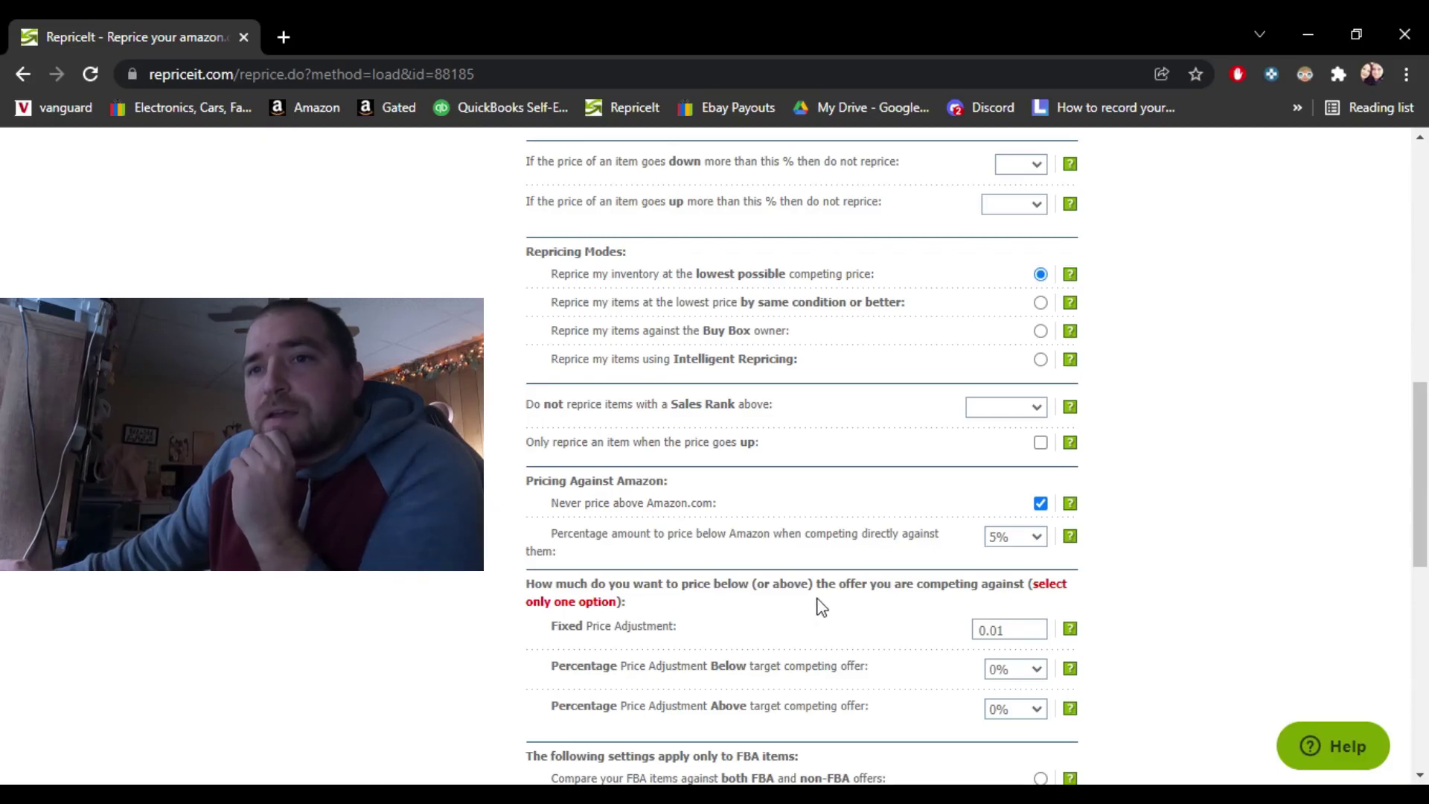
{"action": "scroll", "coordinate": [822, 607], "scroll_direction": "down", "scroll_amount": 1}
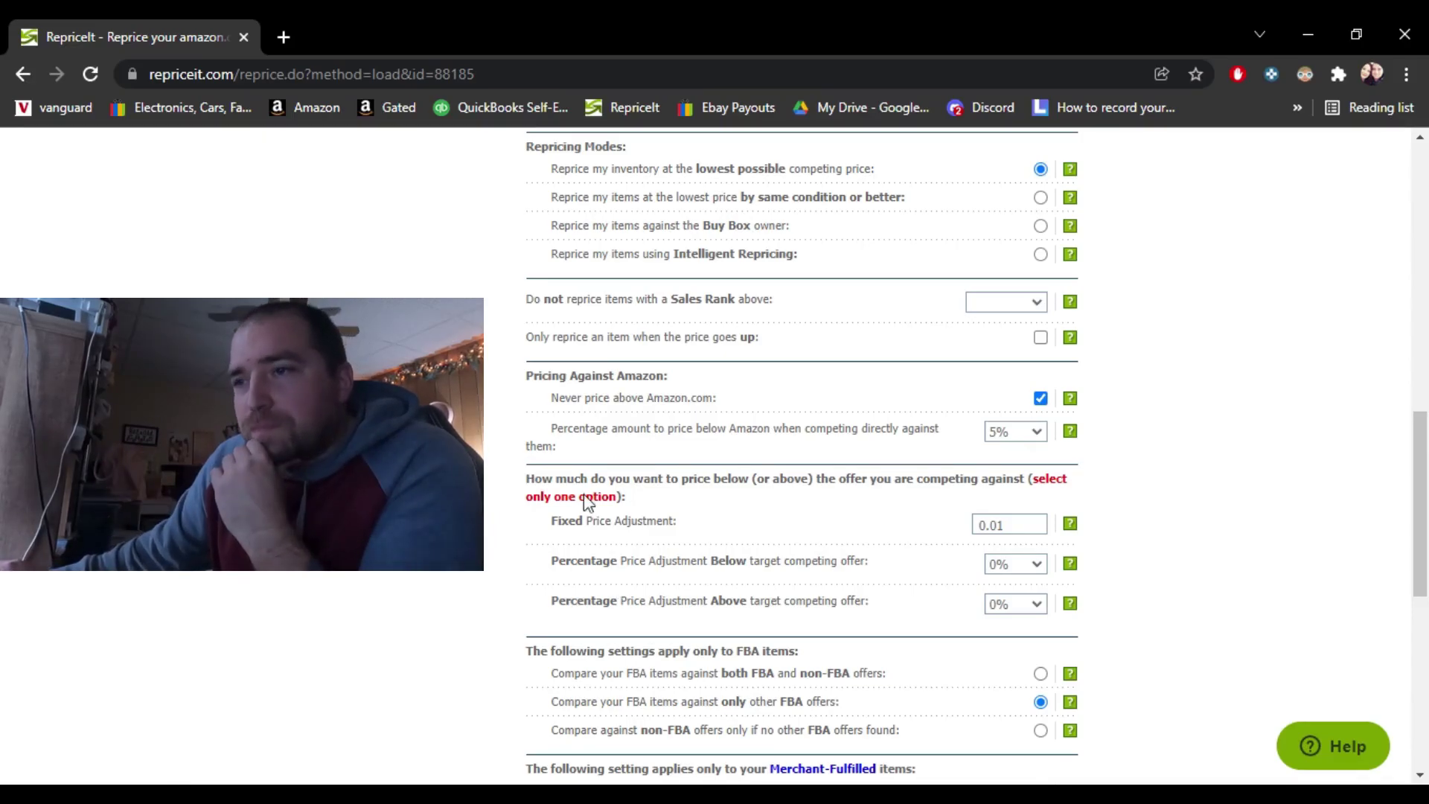
{"action": "scroll", "coordinate": [800, 580], "scroll_direction": "down", "scroll_amount": 1}
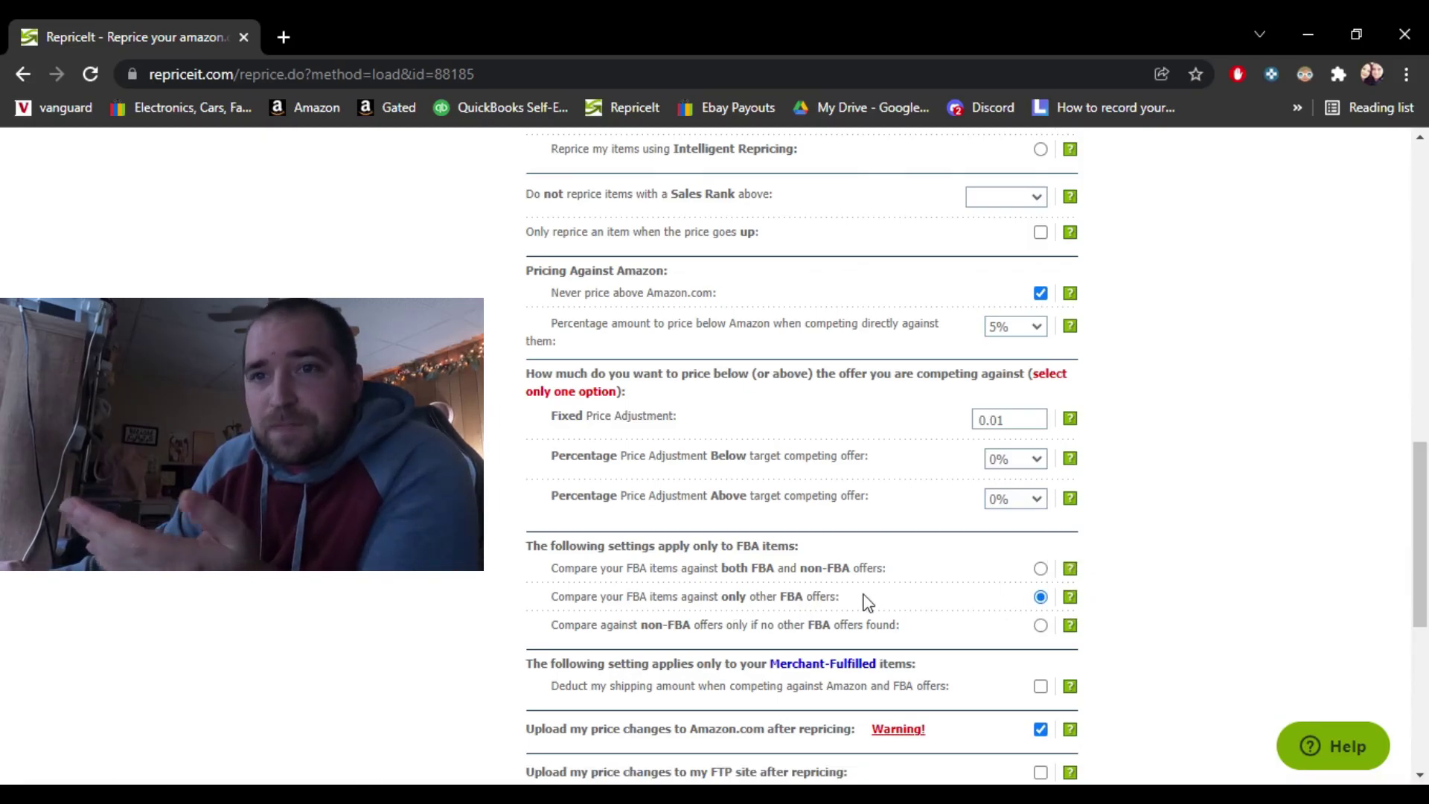
{"action": "scroll", "coordinate": [862, 596], "scroll_direction": "down", "scroll_amount": 2}
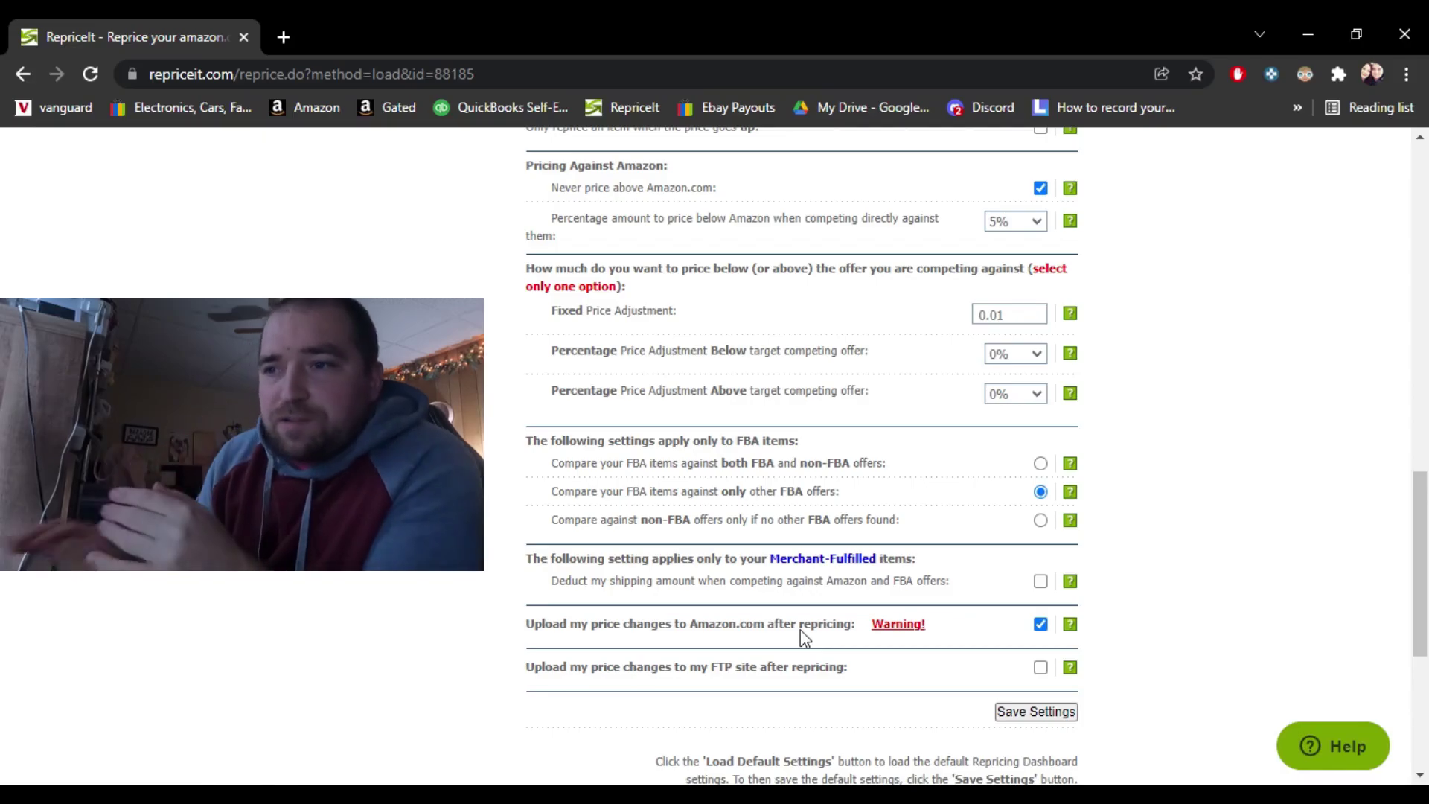
{"action": "scroll", "coordinate": [1221, 530], "scroll_direction": "down", "scroll_amount": 1}
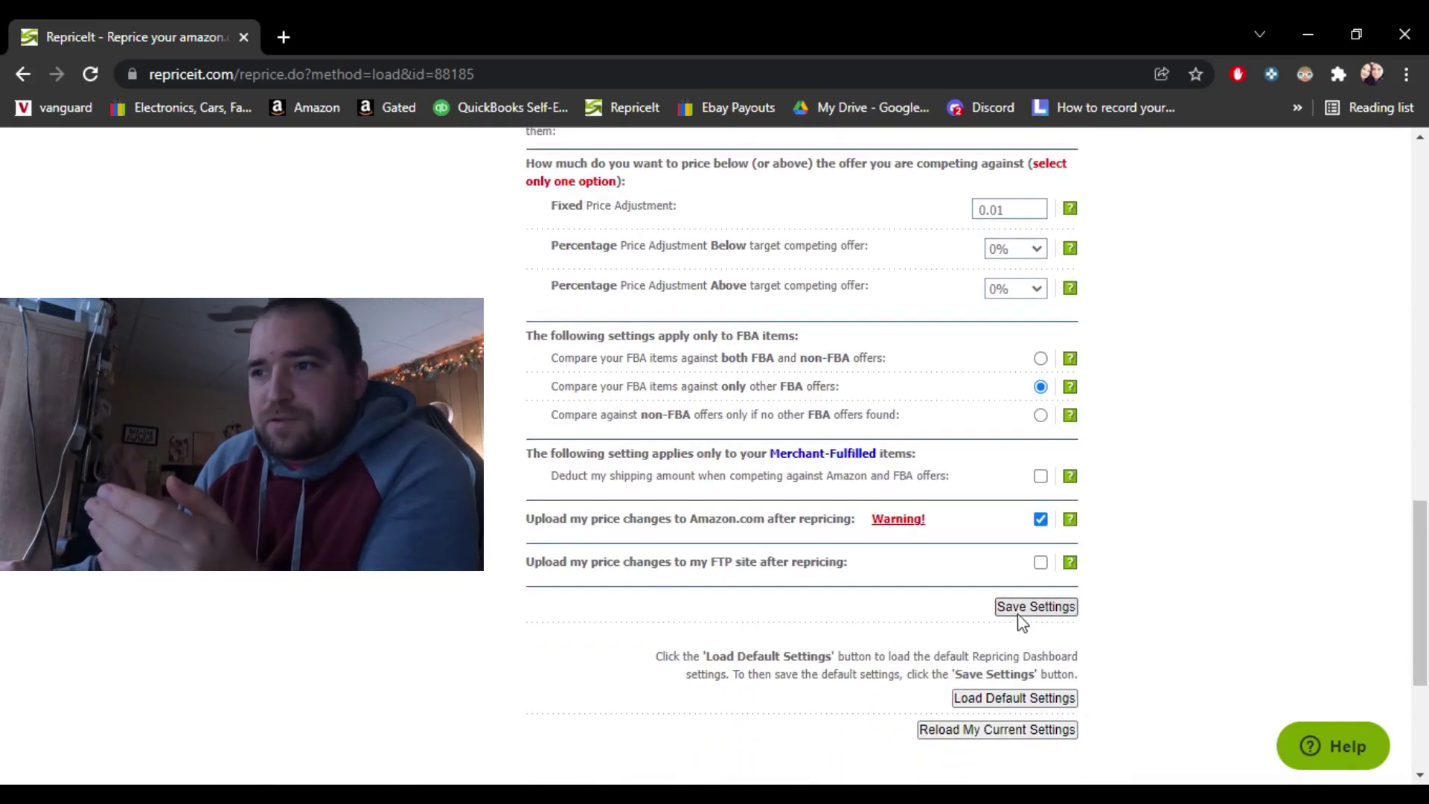
{"action": "left_click", "coordinate": [1025, 609]}
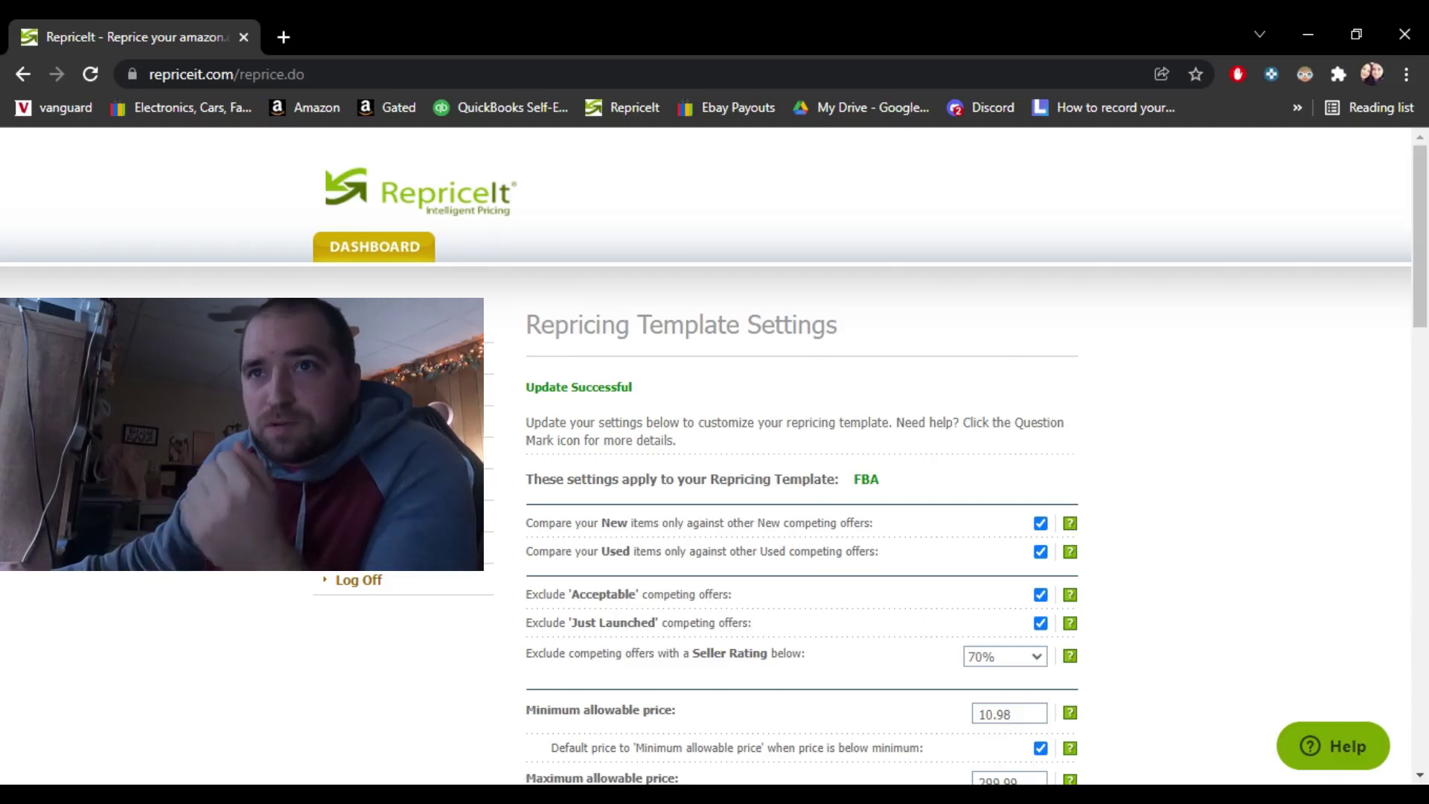
Open the newest items repriced report from the repricing reports and examine its old prices, new prices and price changes.
{"action": "left_click", "coordinate": [361, 453]}
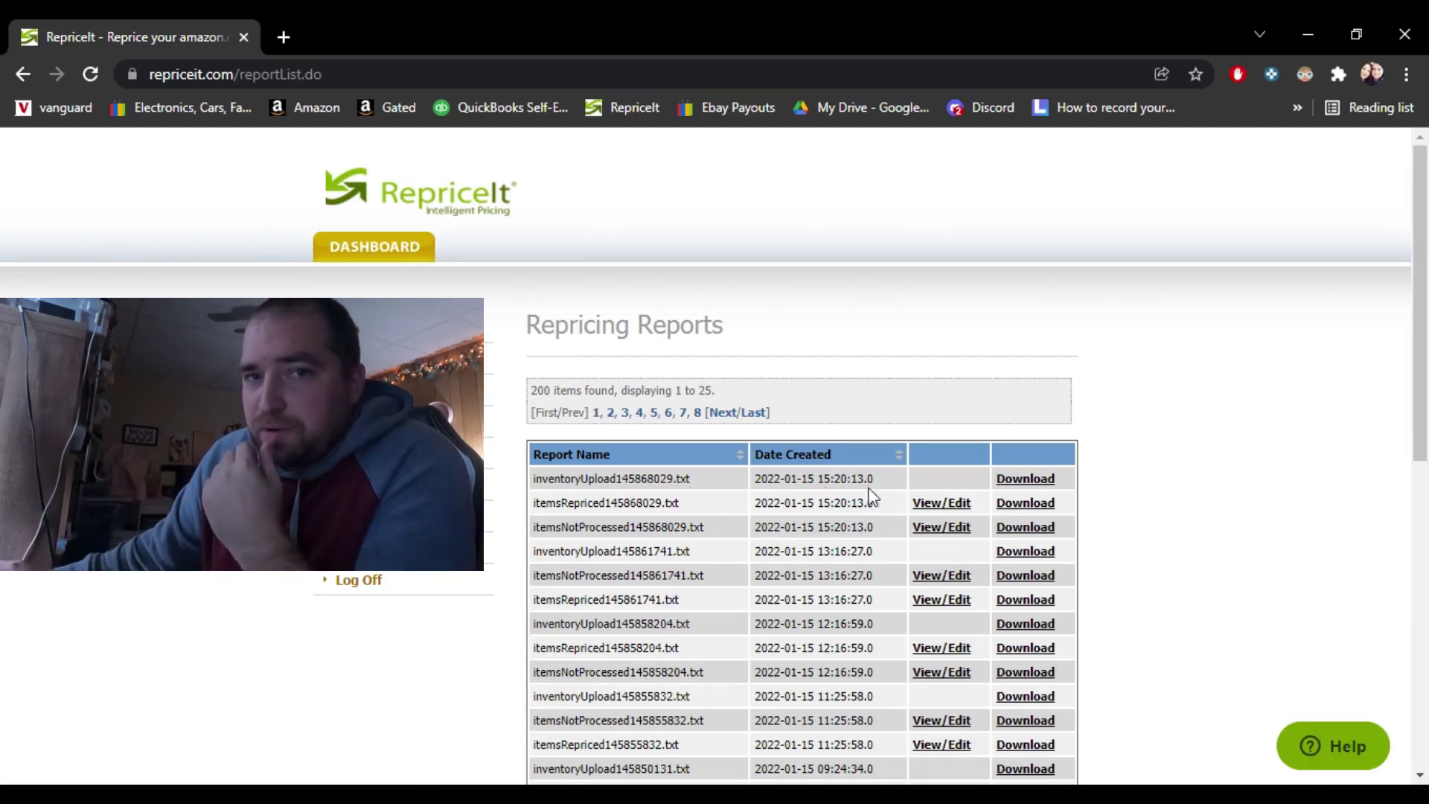
{"action": "left_click", "coordinate": [959, 507]}
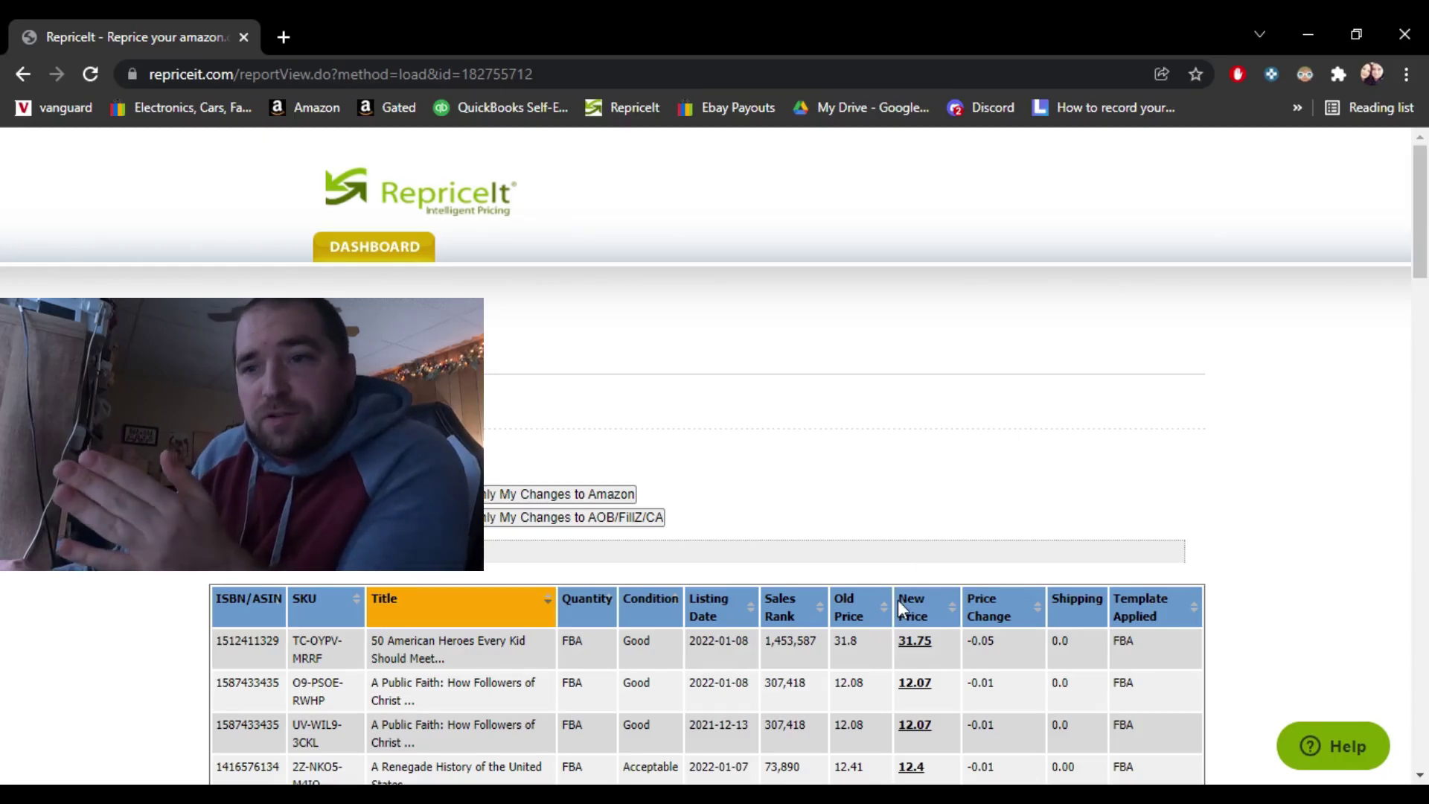
{"action": "scroll", "coordinate": [908, 606], "scroll_direction": "down", "scroll_amount": 1}
{"action": "scroll", "coordinate": [912, 606], "scroll_direction": "down", "scroll_amount": 2}
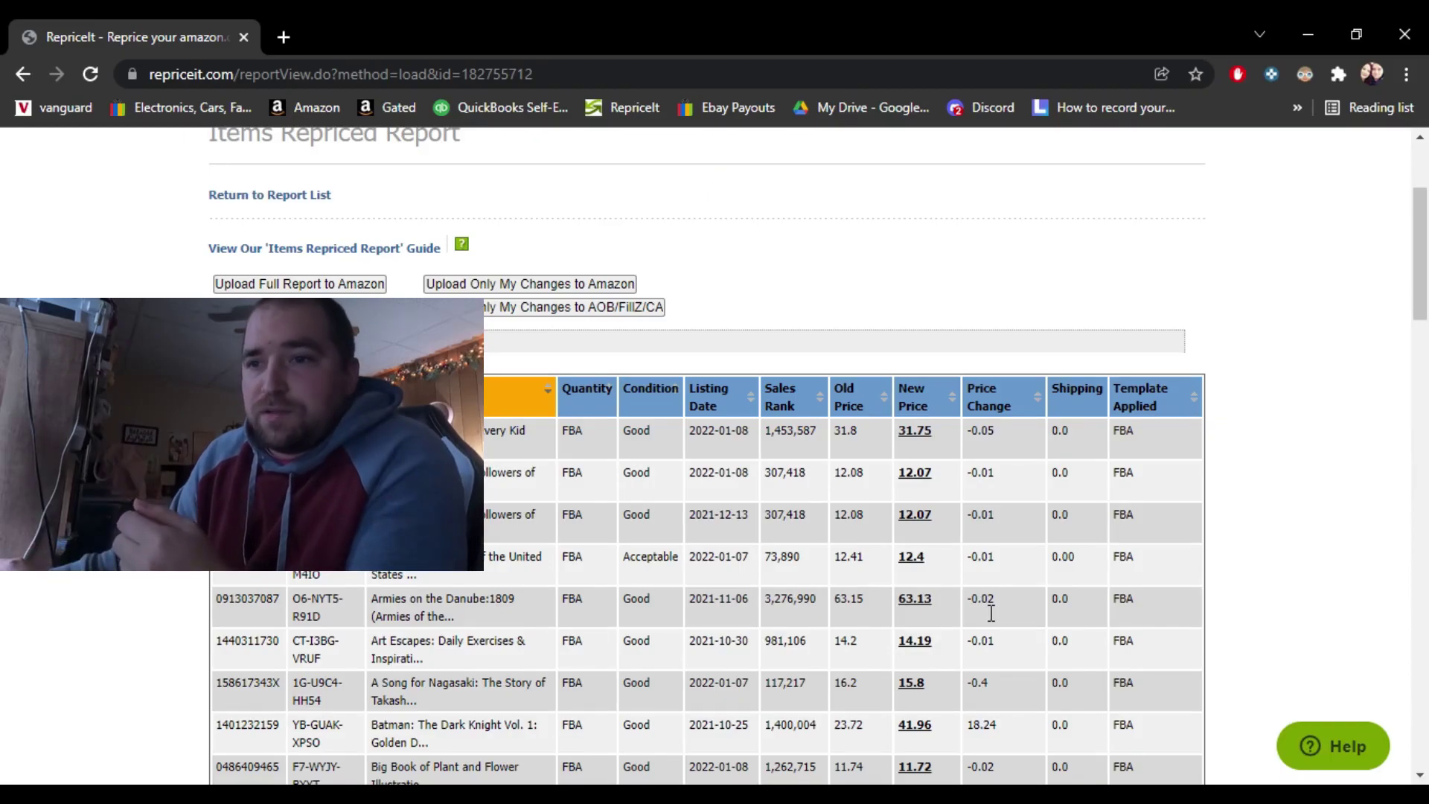
{"action": "scroll", "coordinate": [991, 611], "scroll_direction": "down", "scroll_amount": 1}
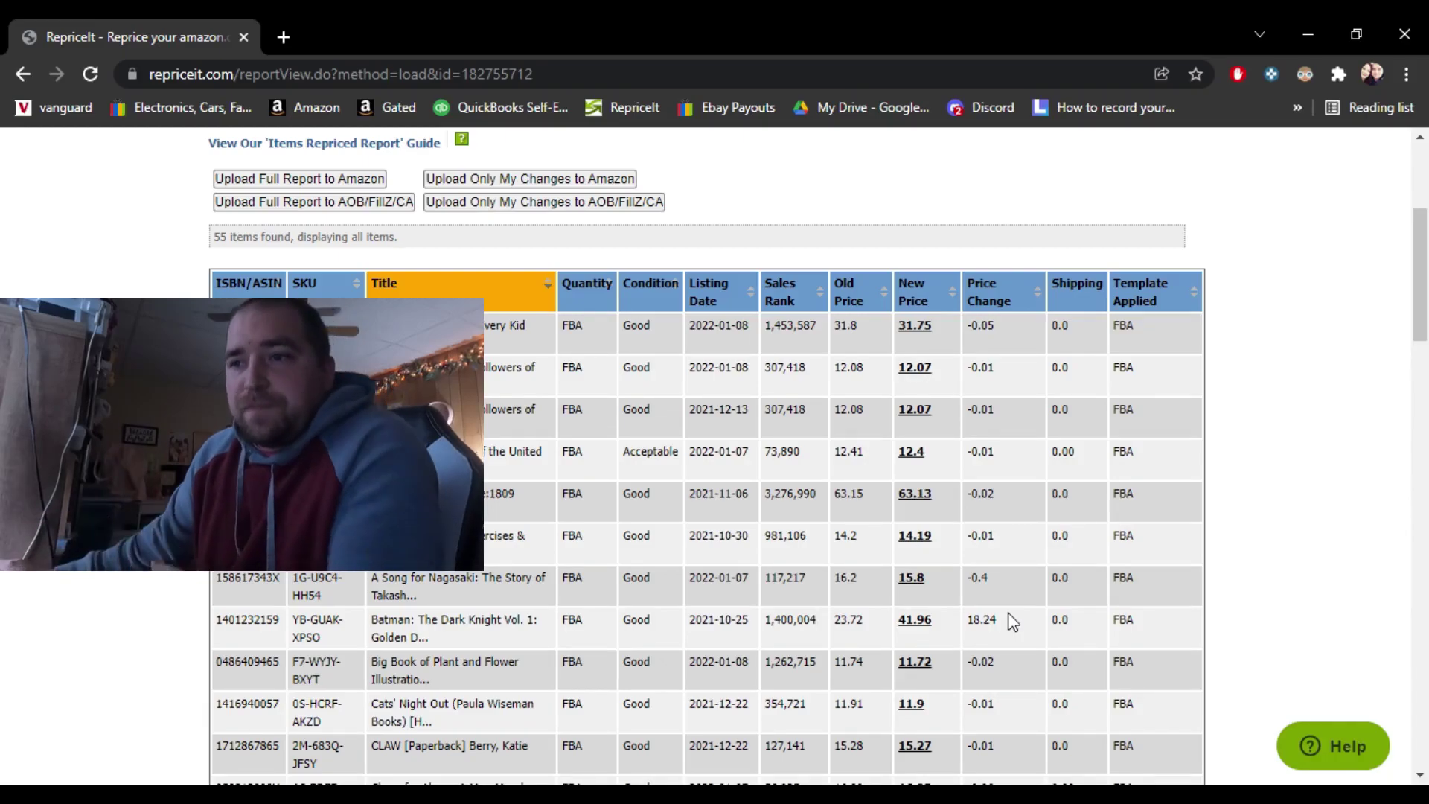
{"action": "scroll", "coordinate": [1005, 614], "scroll_direction": "down", "scroll_amount": 1}
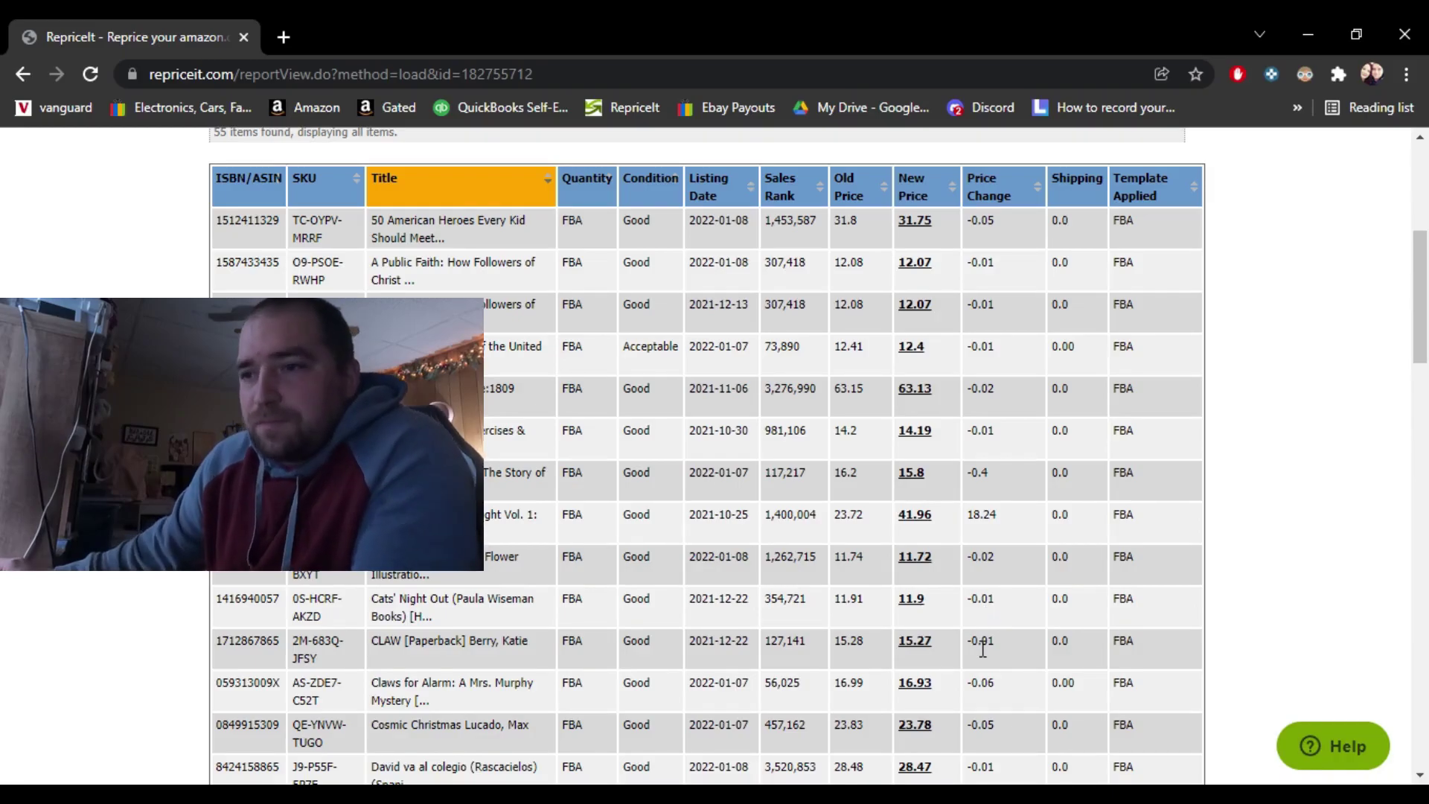
{"action": "scroll", "coordinate": [984, 605], "scroll_direction": "down", "scroll_amount": 2}
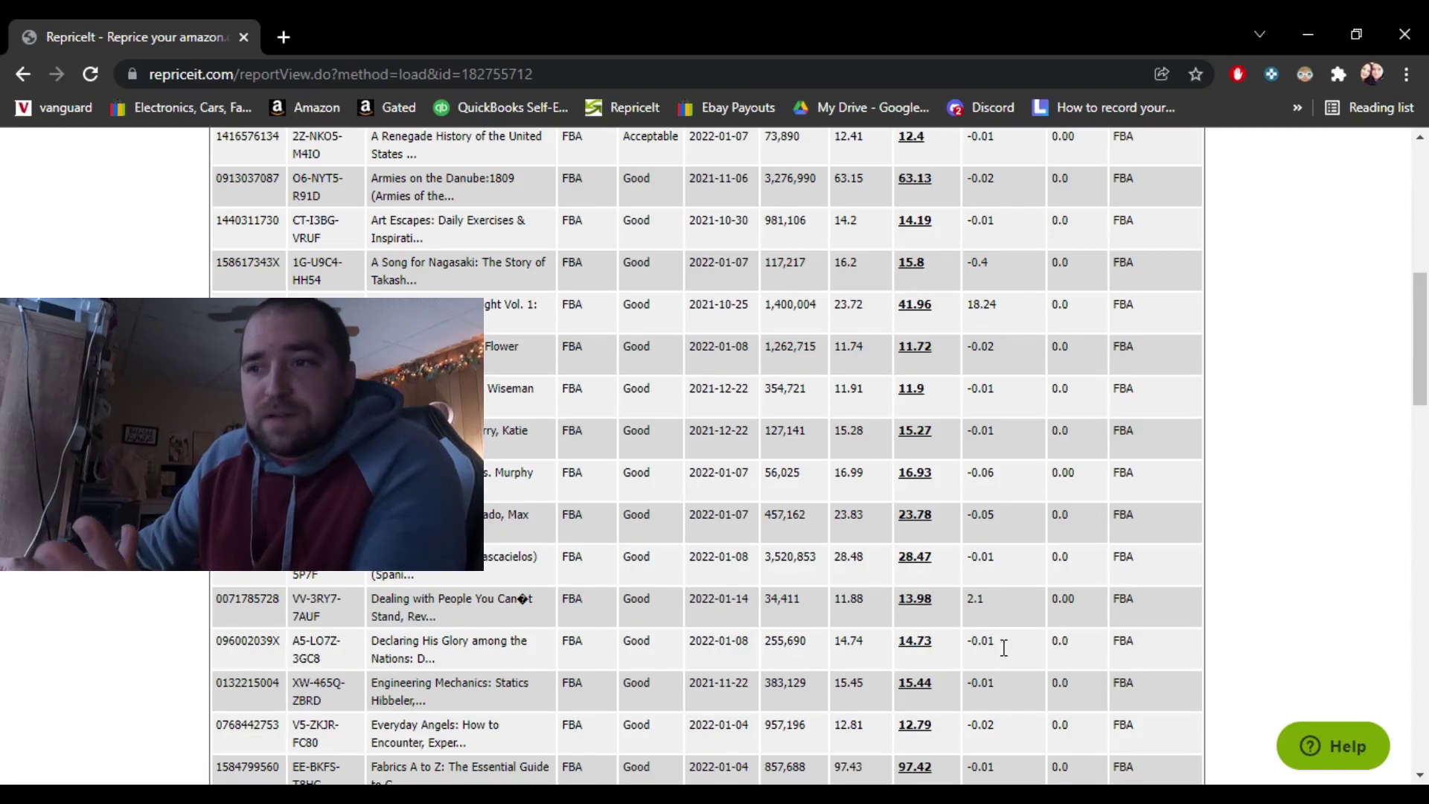
{"action": "scroll", "coordinate": [997, 646], "scroll_direction": "down", "scroll_amount": 2}
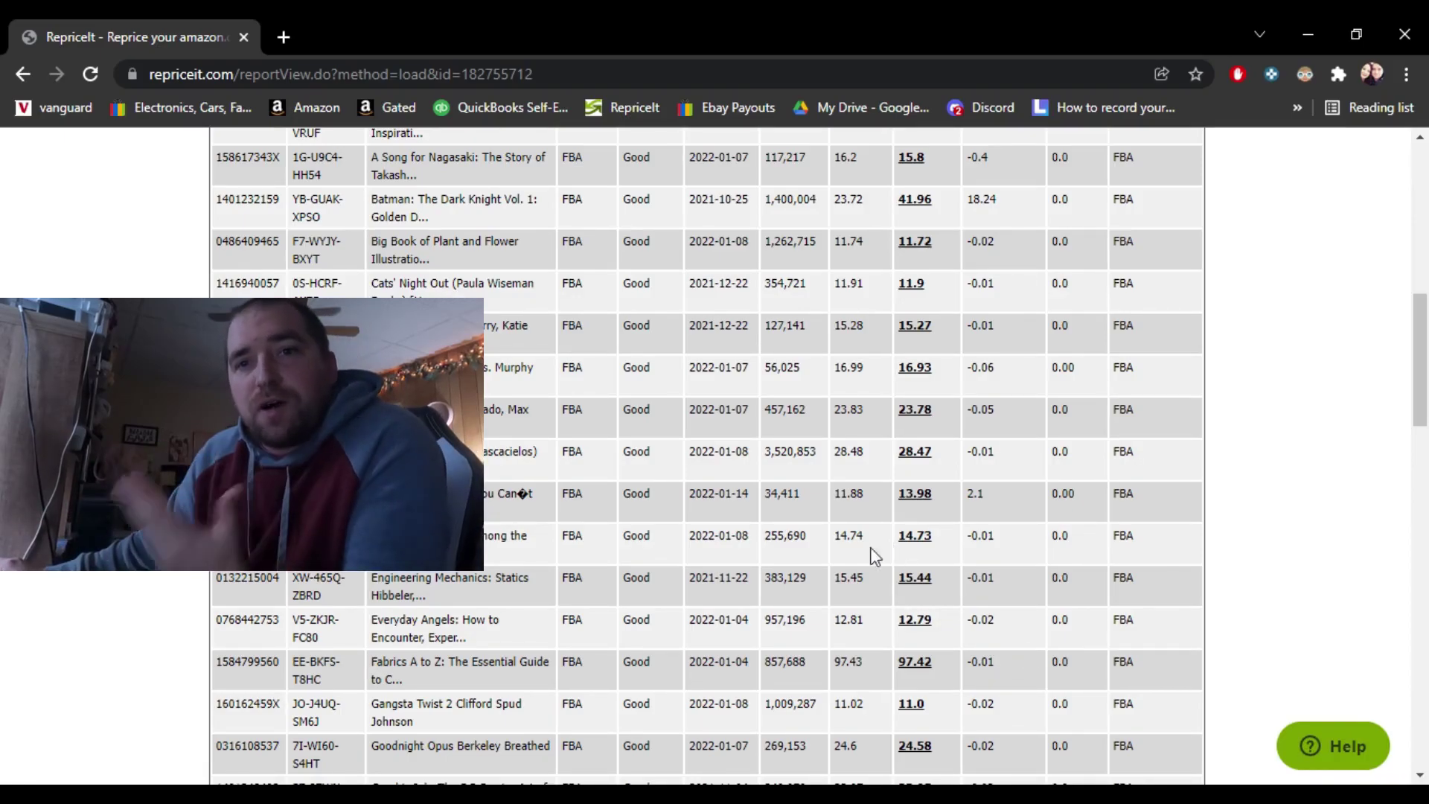
{"action": "scroll", "coordinate": [888, 549], "scroll_direction": "down", "scroll_amount": 1}
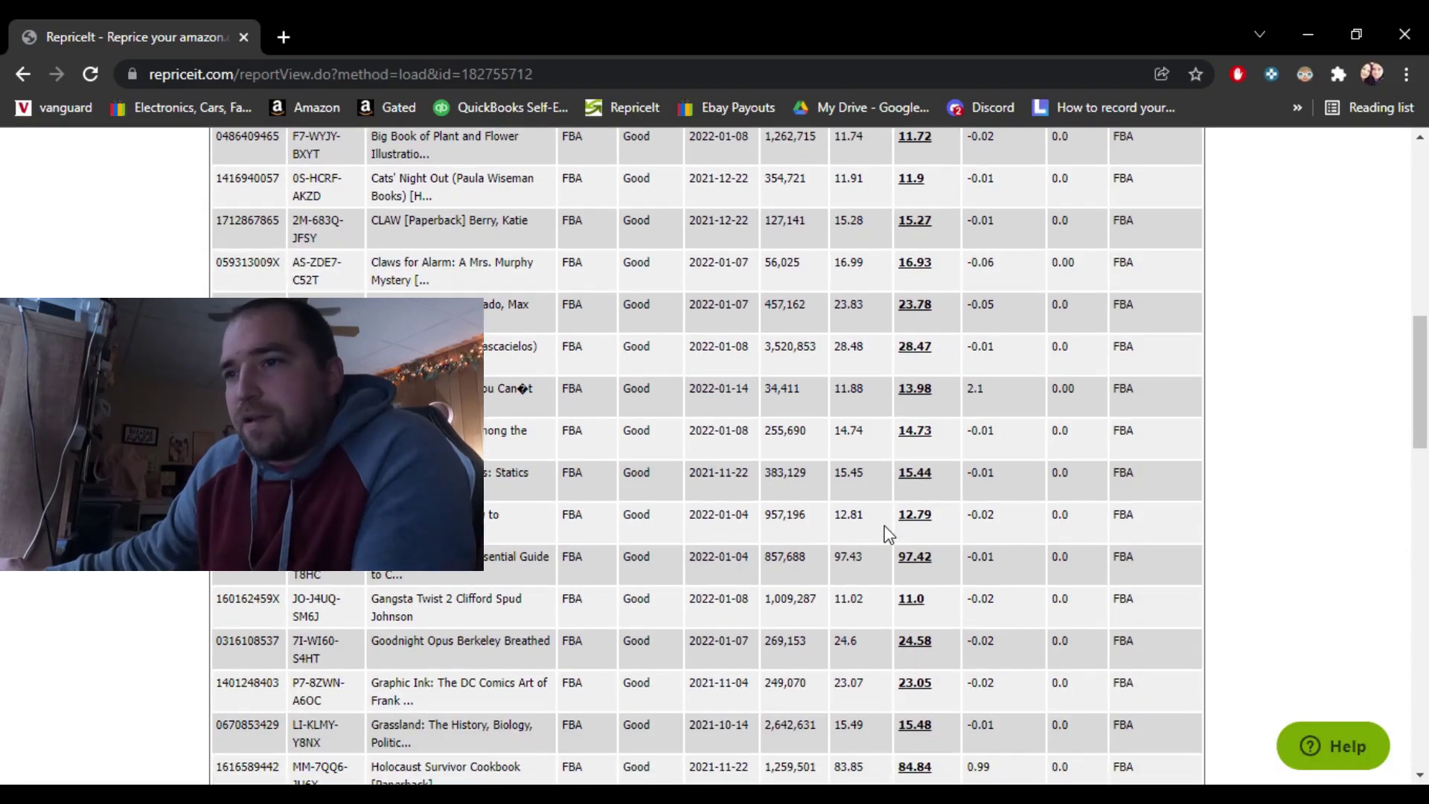
Examine the old prices, new prices and price changes of the remaining books through the end of the items repriced report.
{"action": "scroll", "coordinate": [884, 525], "scroll_direction": "down", "scroll_amount": 1}
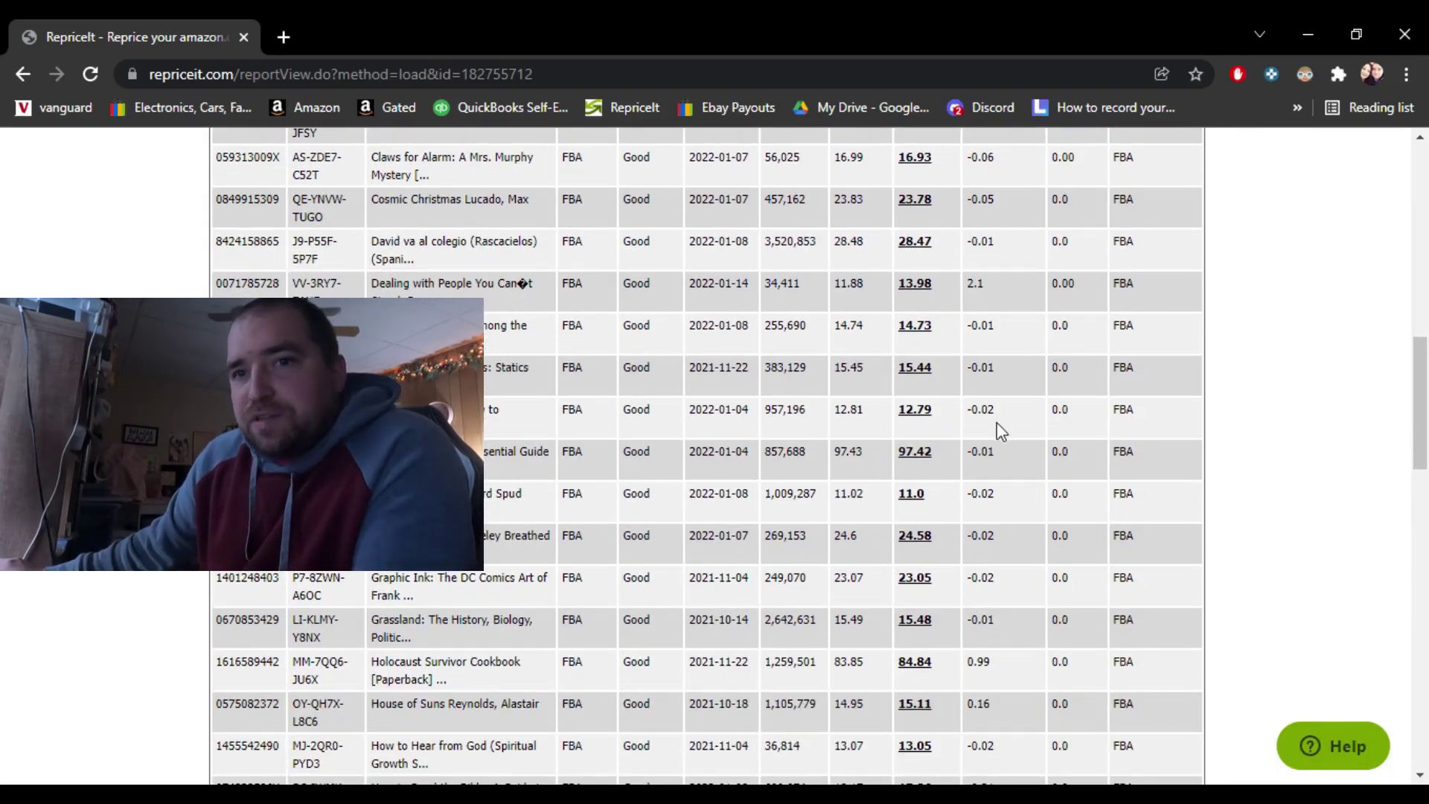
{"action": "scroll", "coordinate": [980, 395], "scroll_direction": "down", "scroll_amount": 1}
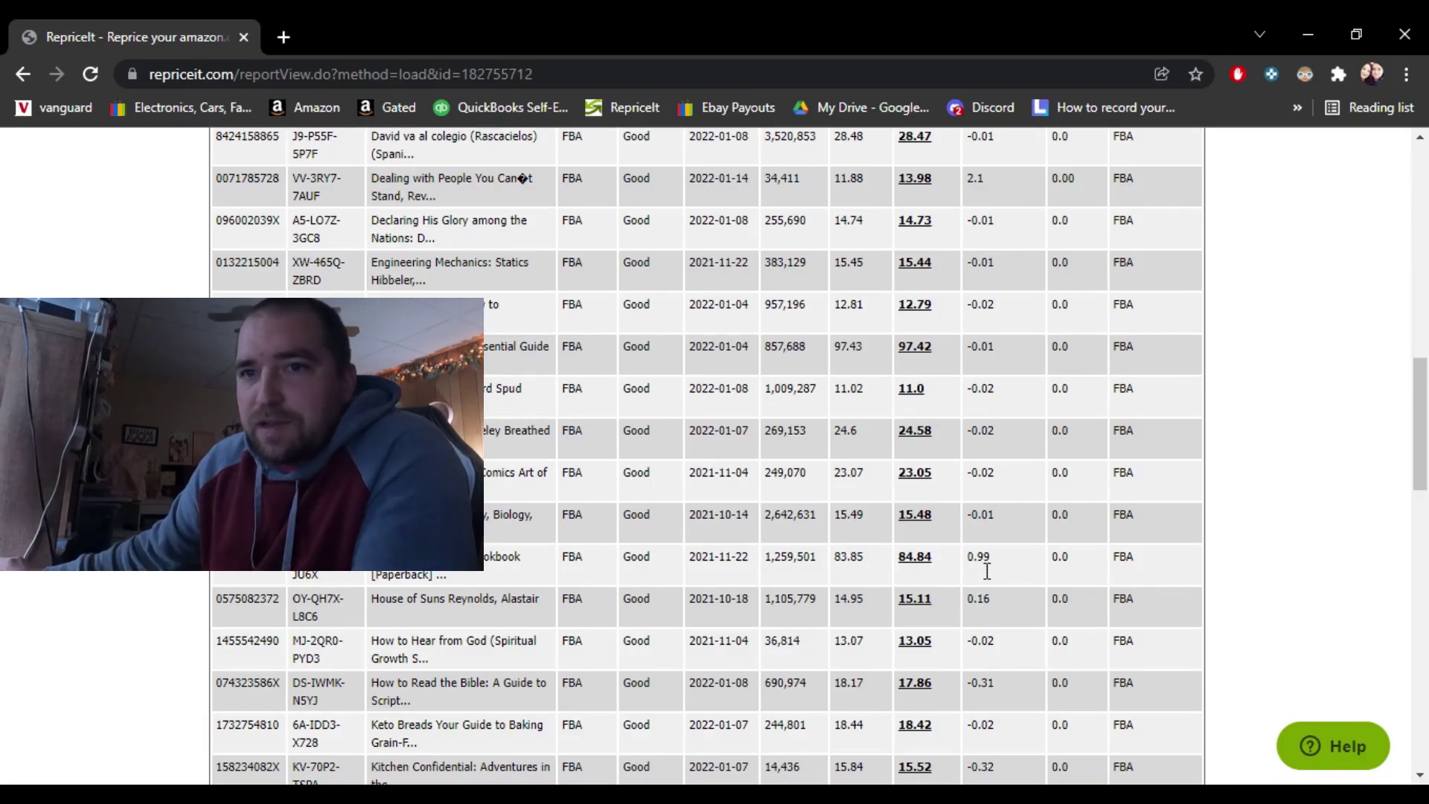
{"action": "scroll", "coordinate": [991, 488], "scroll_direction": "down", "scroll_amount": 1}
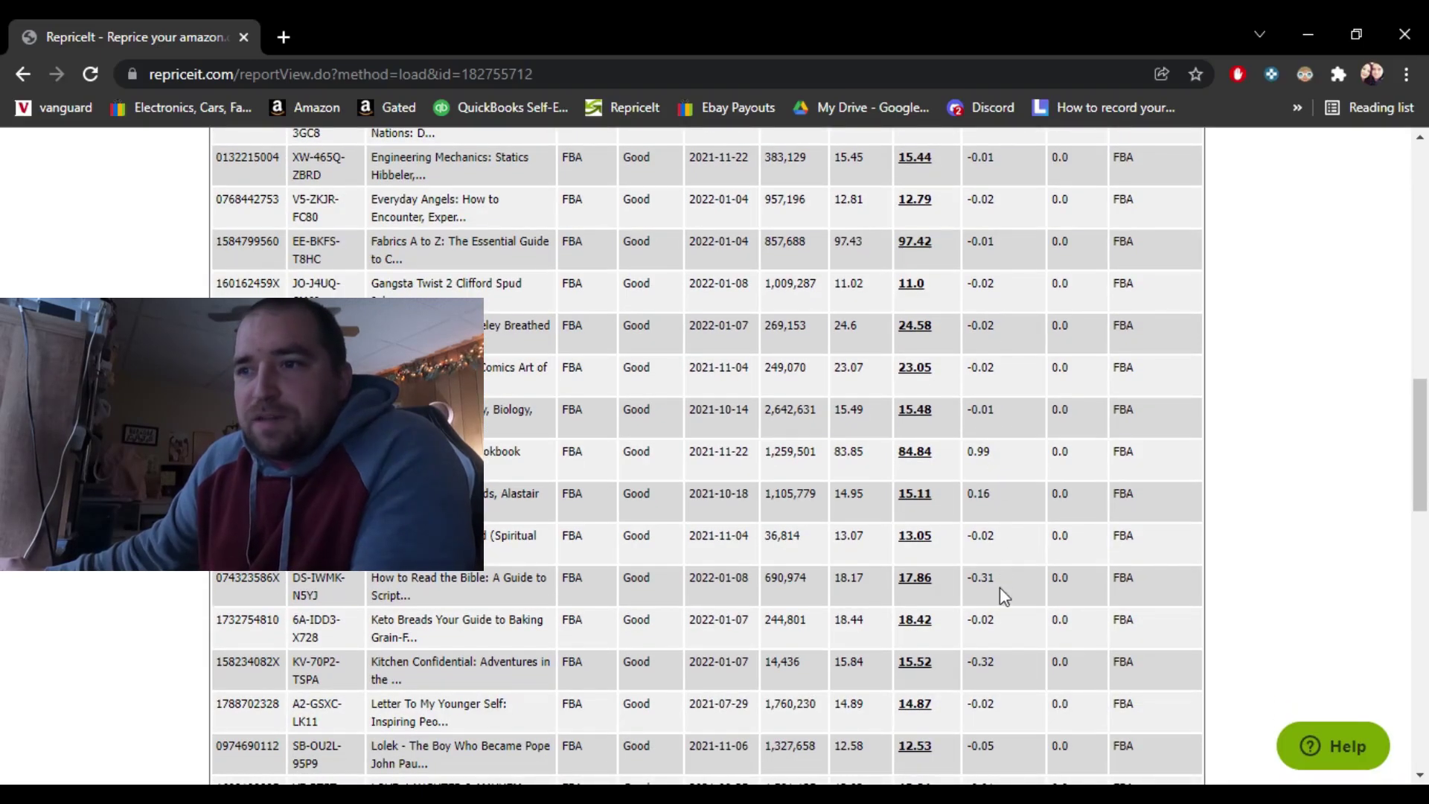
{"action": "scroll", "coordinate": [985, 592], "scroll_direction": "down", "scroll_amount": 1}
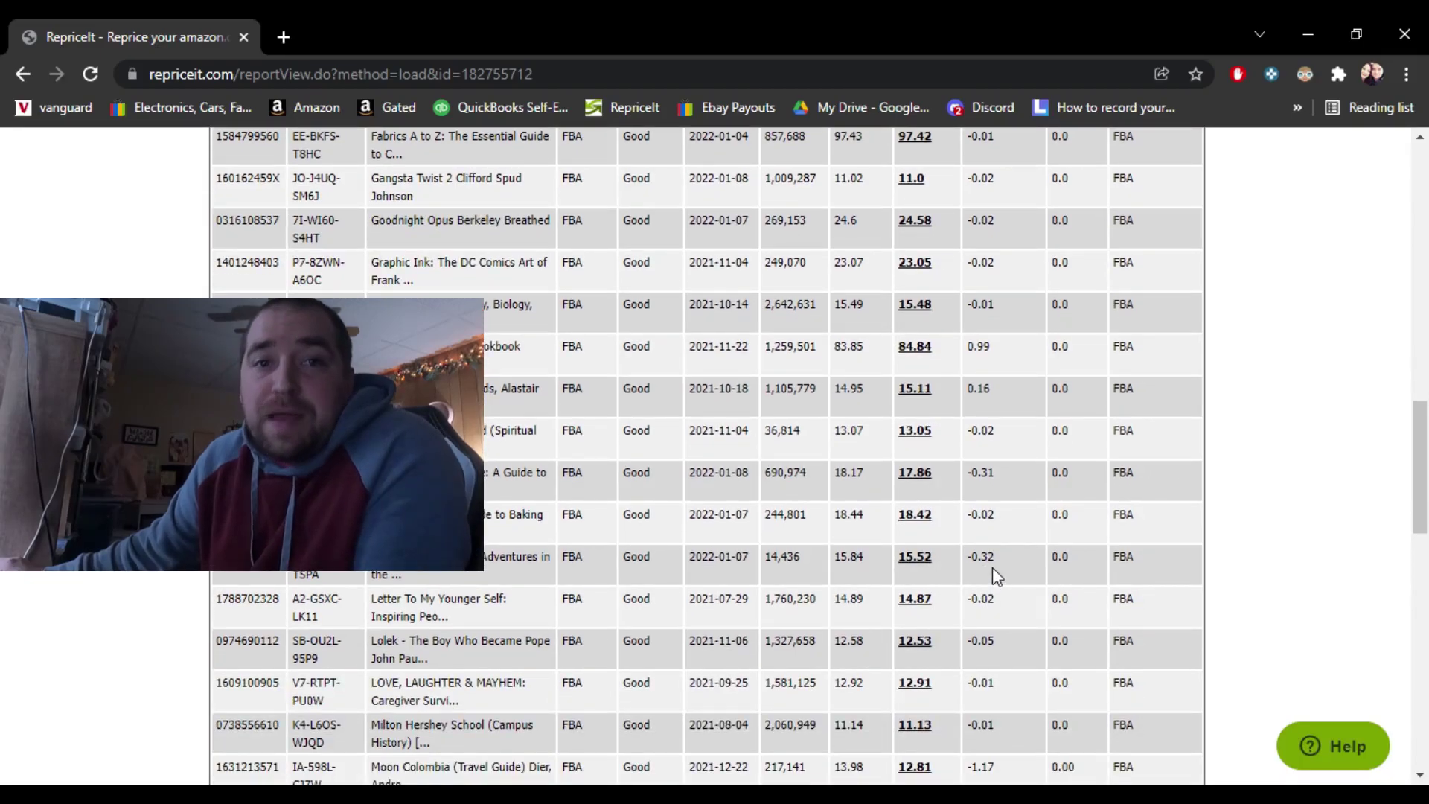
{"action": "scroll", "coordinate": [997, 573], "scroll_direction": "down", "scroll_amount": 1}
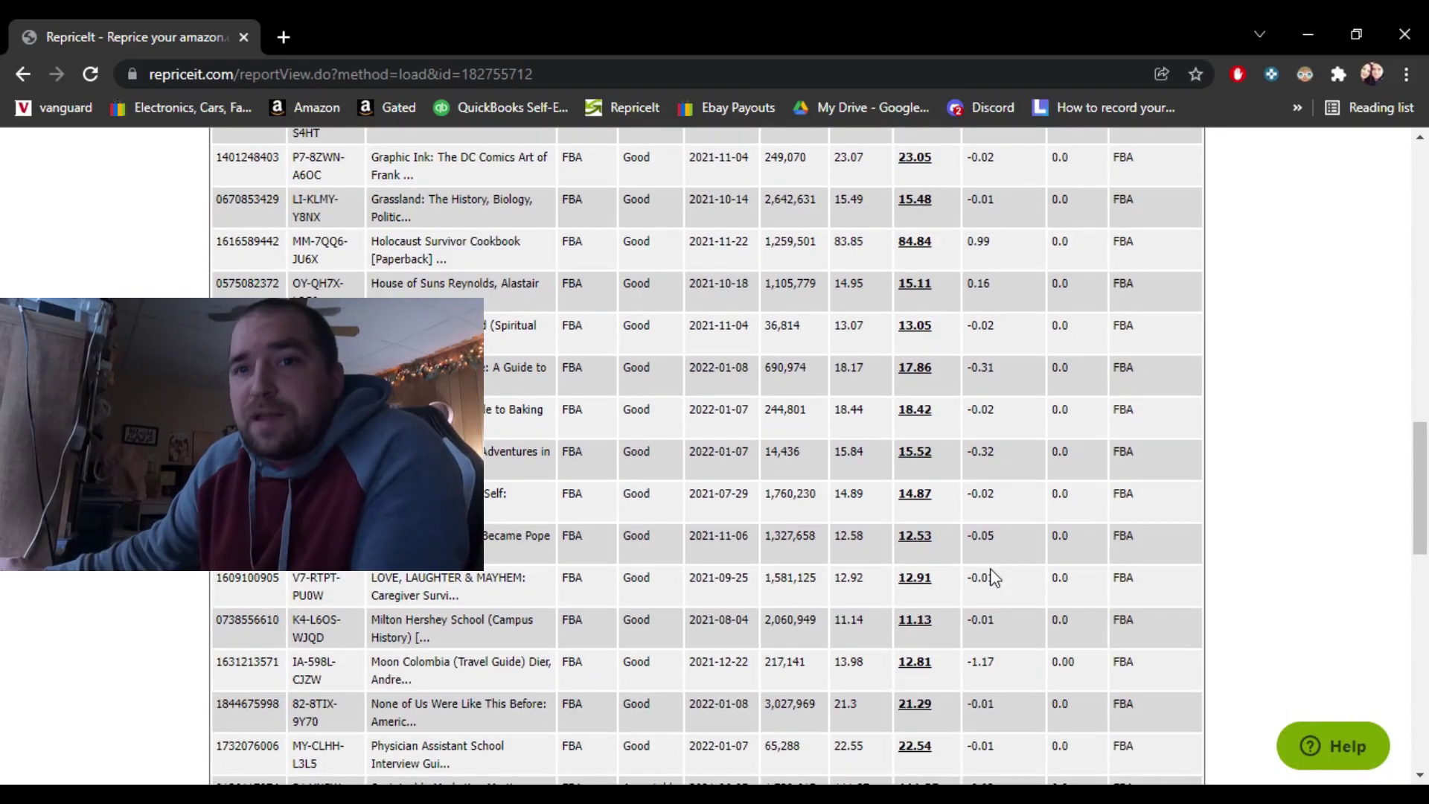
{"action": "scroll", "coordinate": [991, 571], "scroll_direction": "down", "scroll_amount": 2}
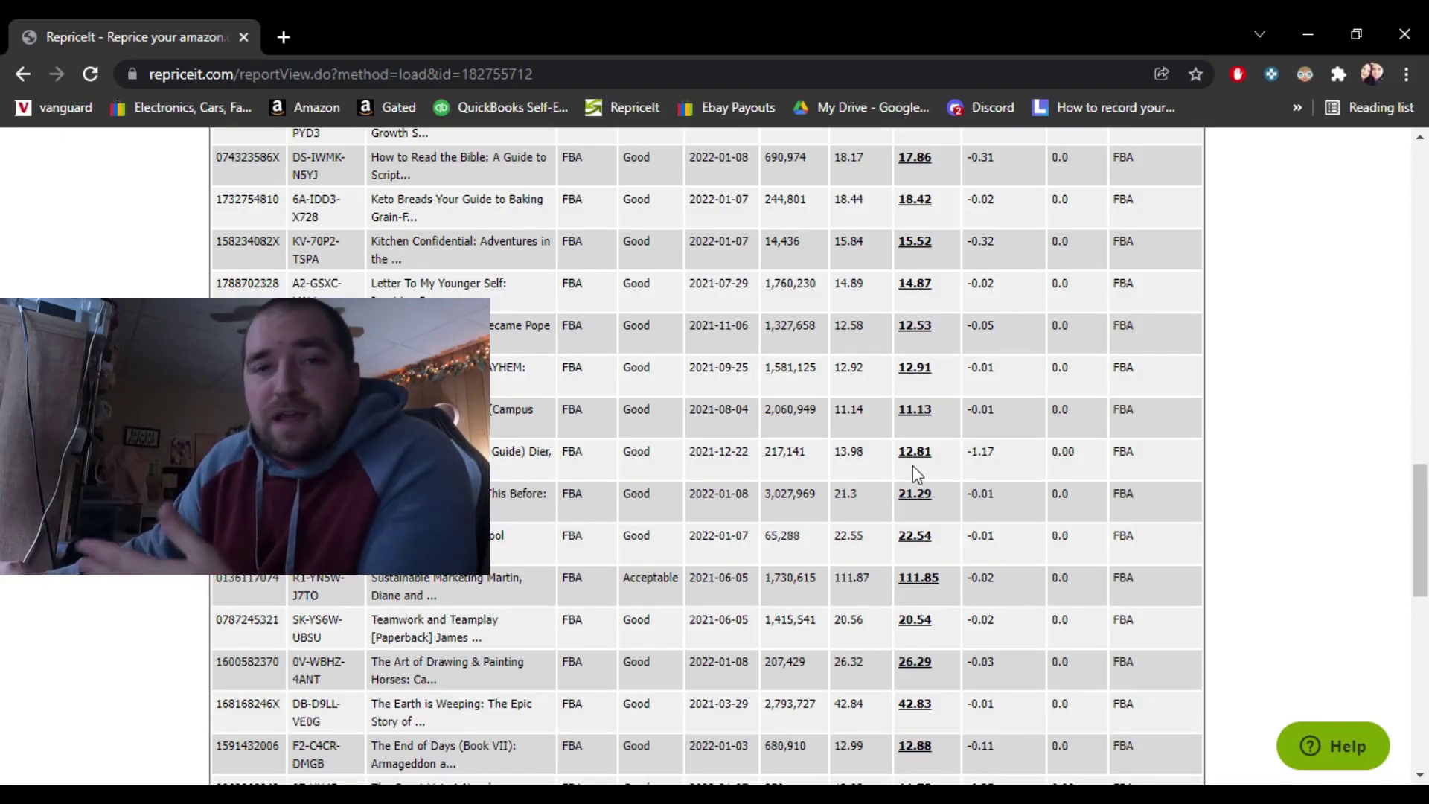
{"action": "scroll", "coordinate": [990, 500], "scroll_direction": "down", "scroll_amount": 3}
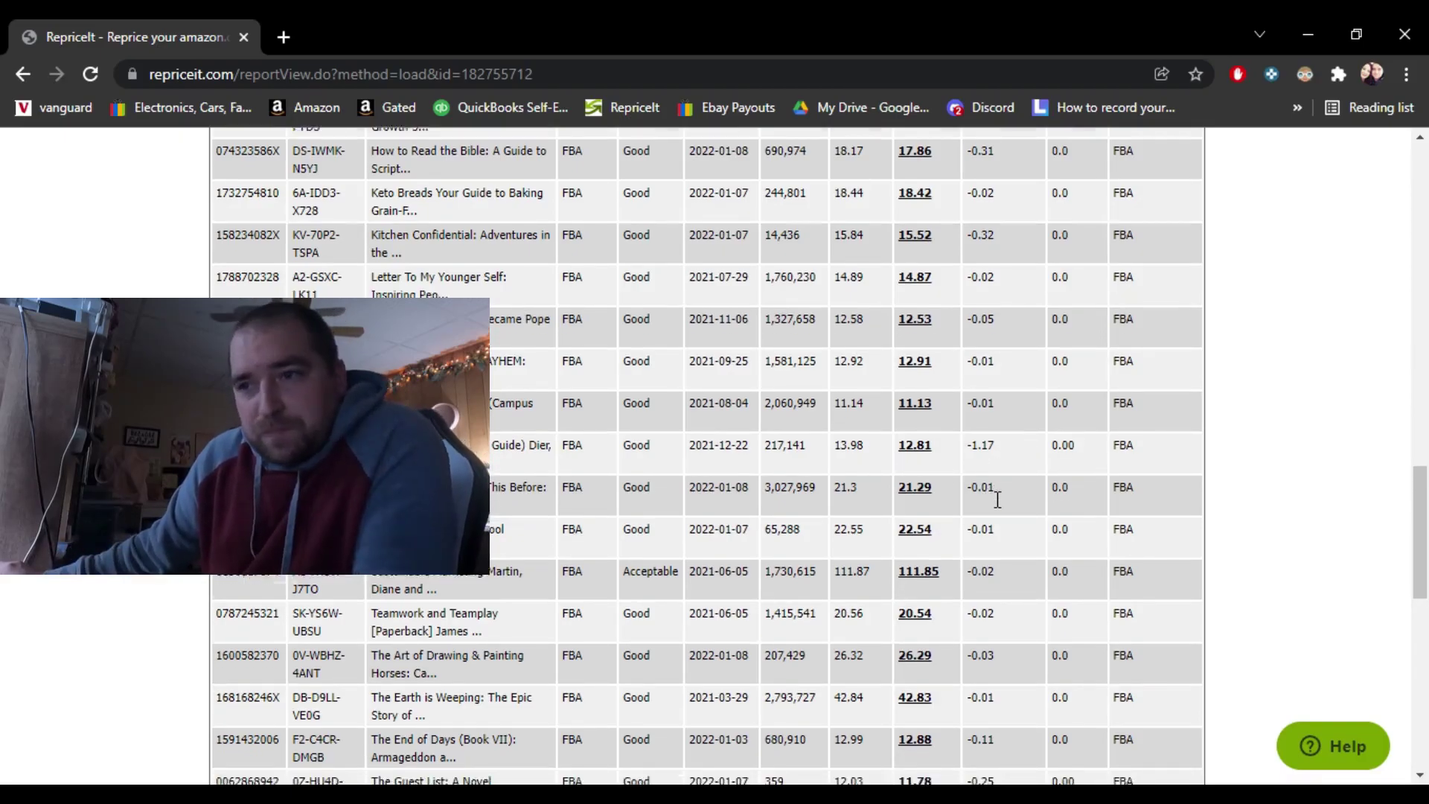
{"action": "scroll", "coordinate": [994, 477], "scroll_direction": "down", "scroll_amount": 1}
{"action": "scroll", "coordinate": [977, 440], "scroll_direction": "down", "scroll_amount": 4}
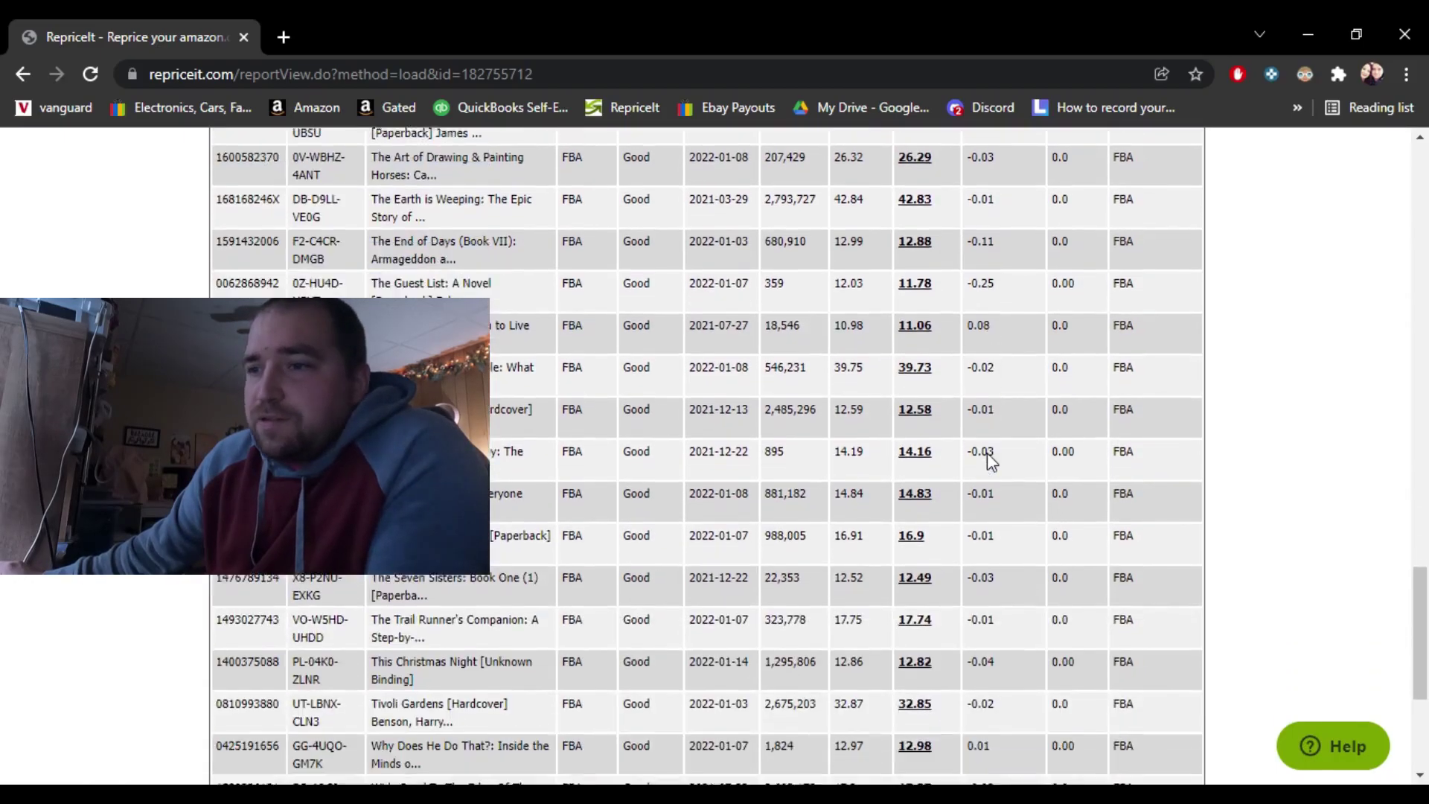
{"action": "scroll", "coordinate": [987, 452], "scroll_direction": "down", "scroll_amount": 3}
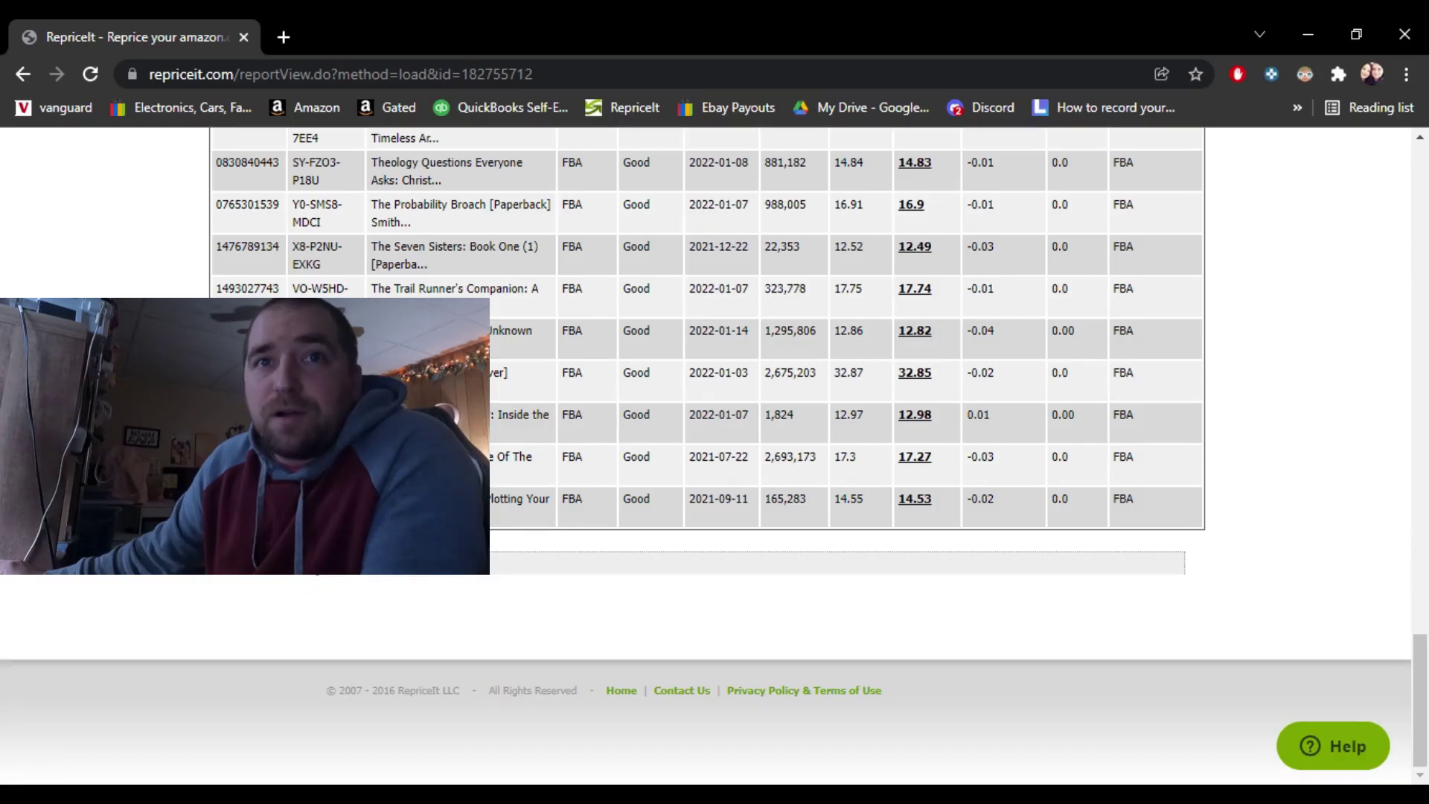
{"action": "scroll", "coordinate": [463, 590], "scroll_direction": "up", "scroll_amount": 1}
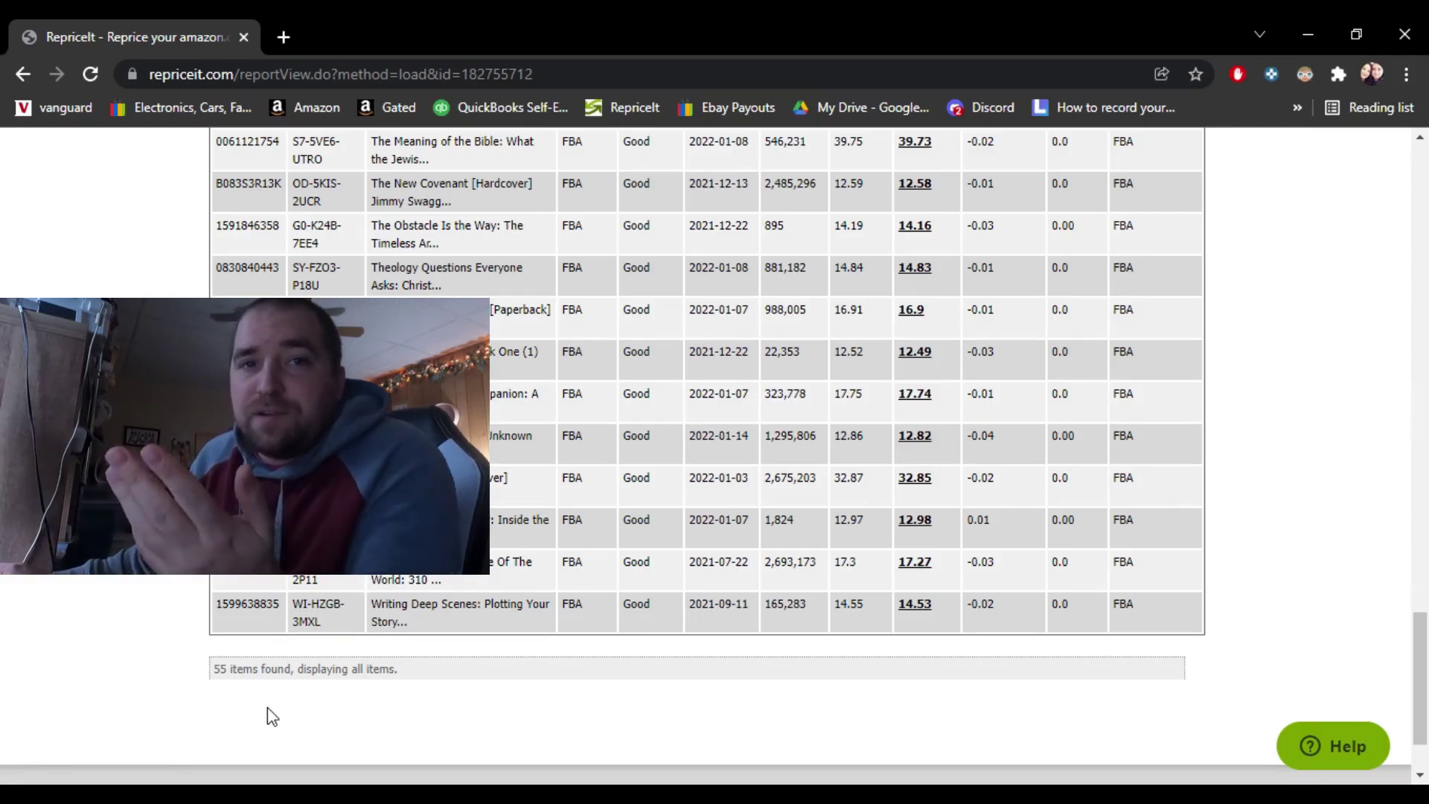
Open the newest items not processed report from the repricing reports and examine the reasons the items were not repriced.
{"action": "scroll", "coordinate": [267, 707], "scroll_direction": "up", "scroll_amount": 7}
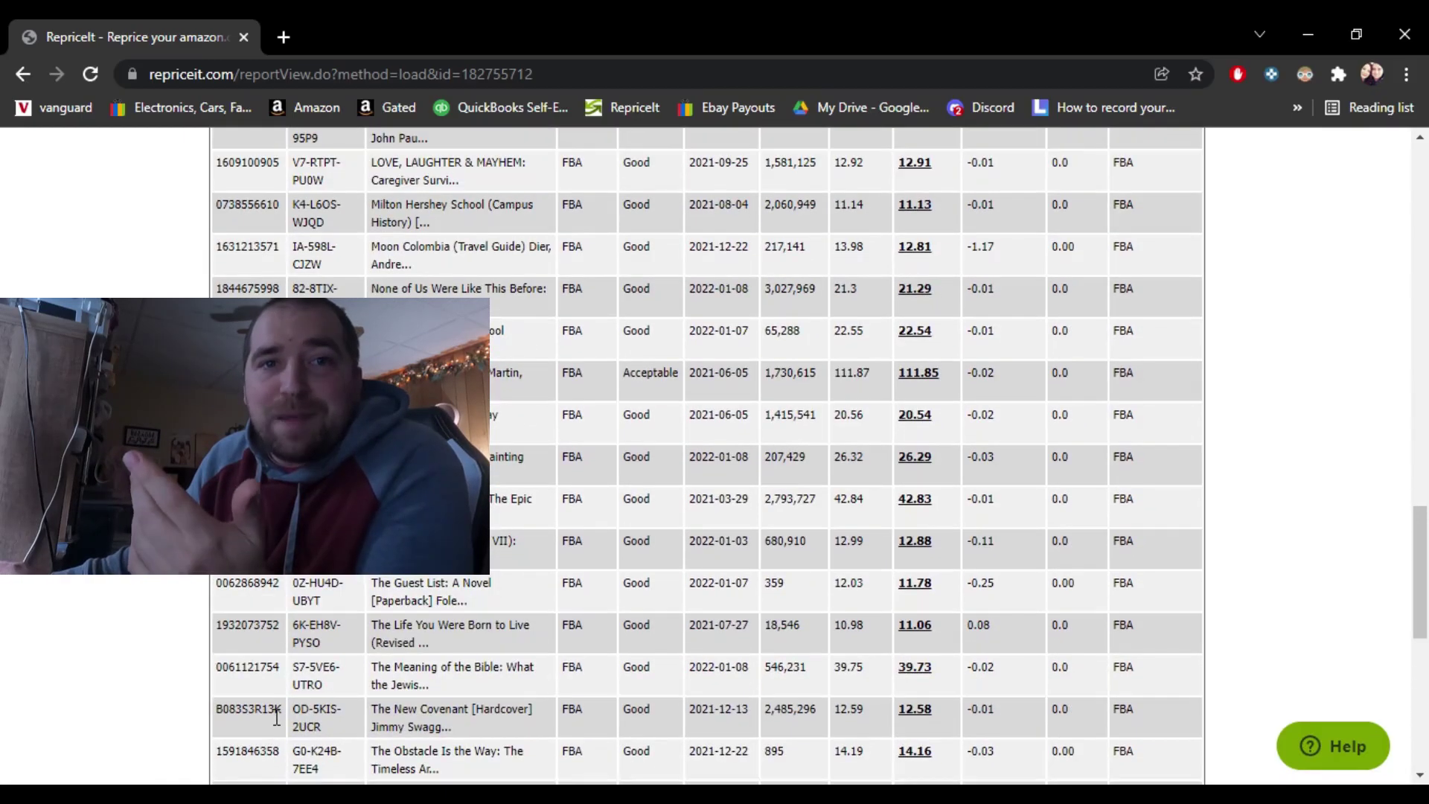
{"action": "scroll", "coordinate": [277, 716], "scroll_direction": "up", "scroll_amount": 10}
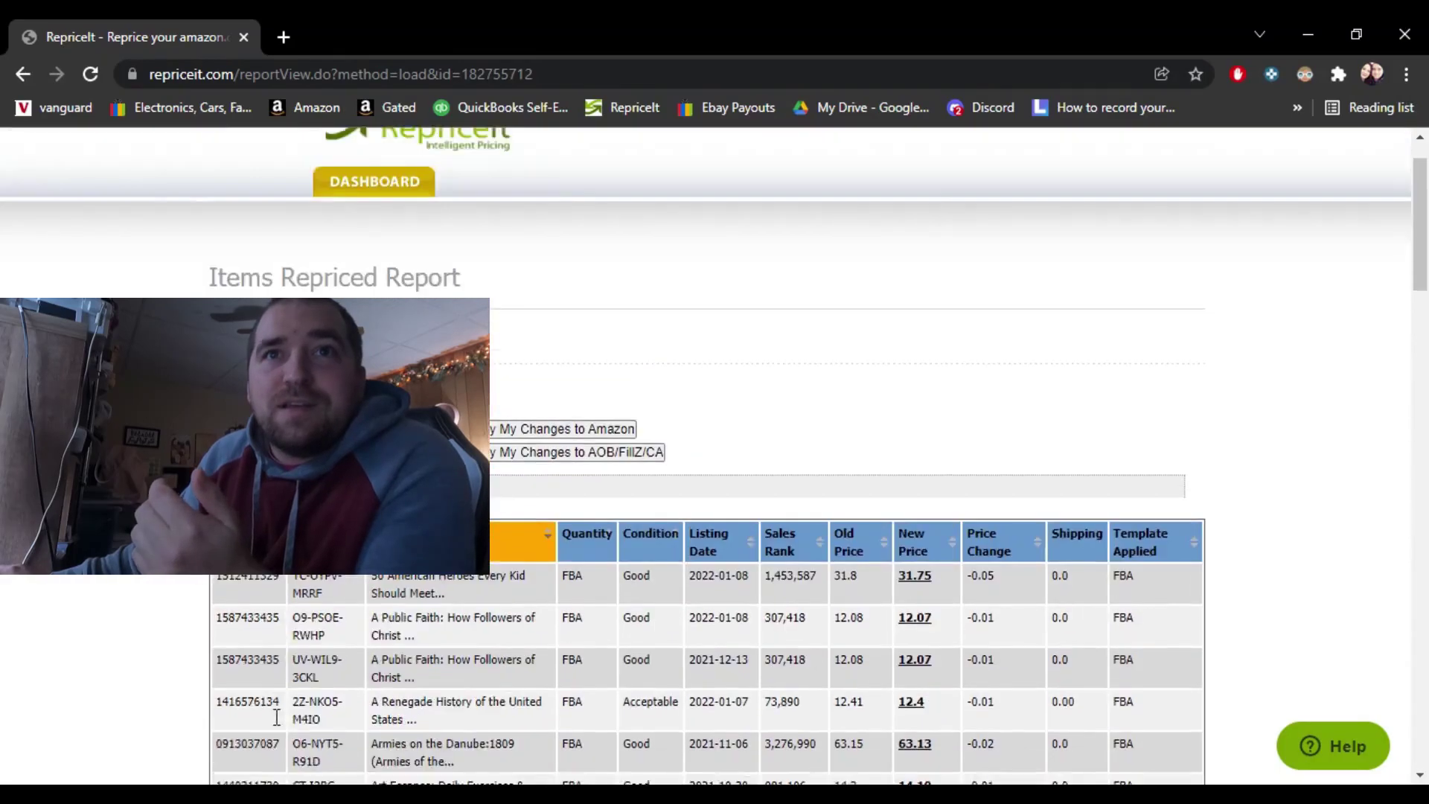
{"action": "left_click", "coordinate": [373, 244]}
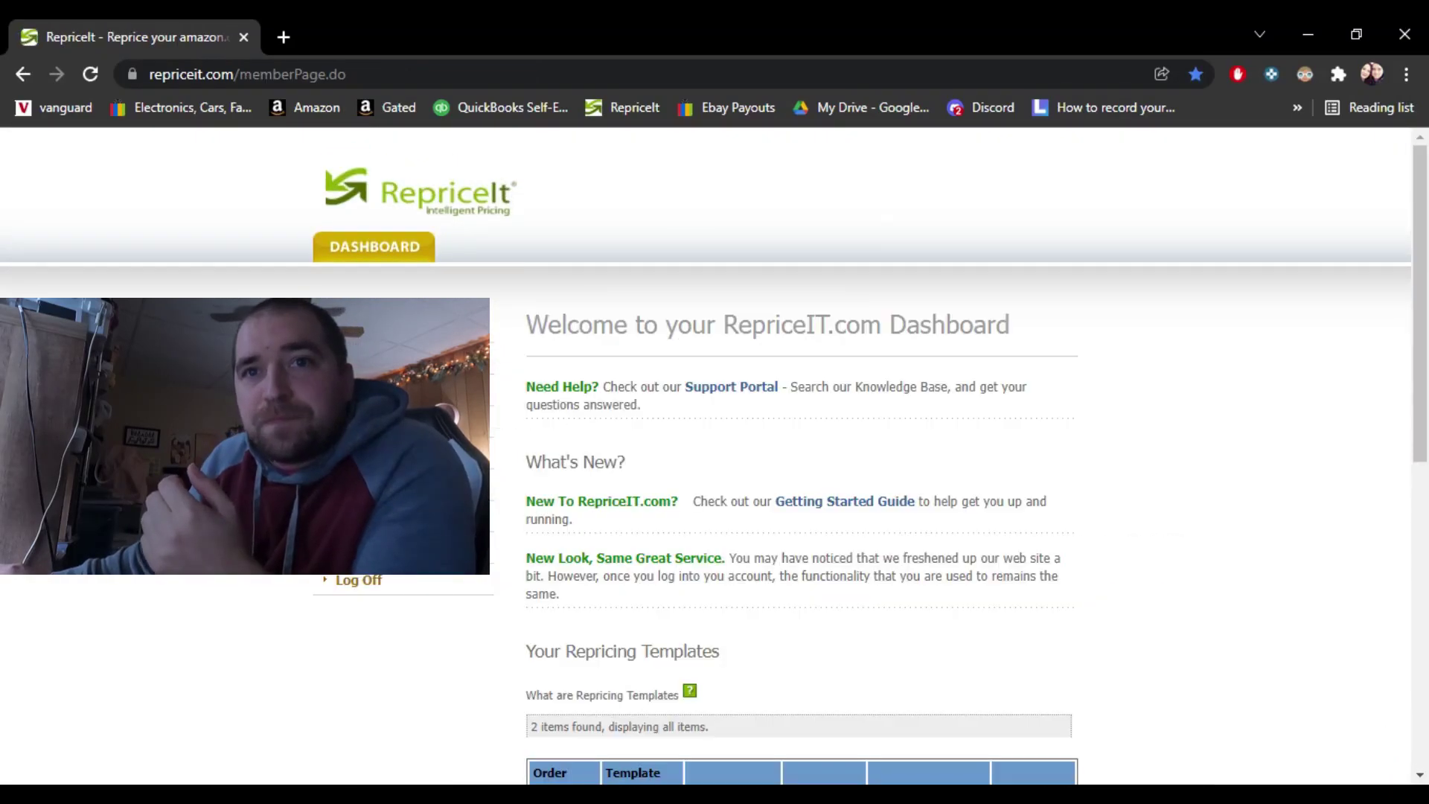
{"action": "left_click", "coordinate": [430, 551]}
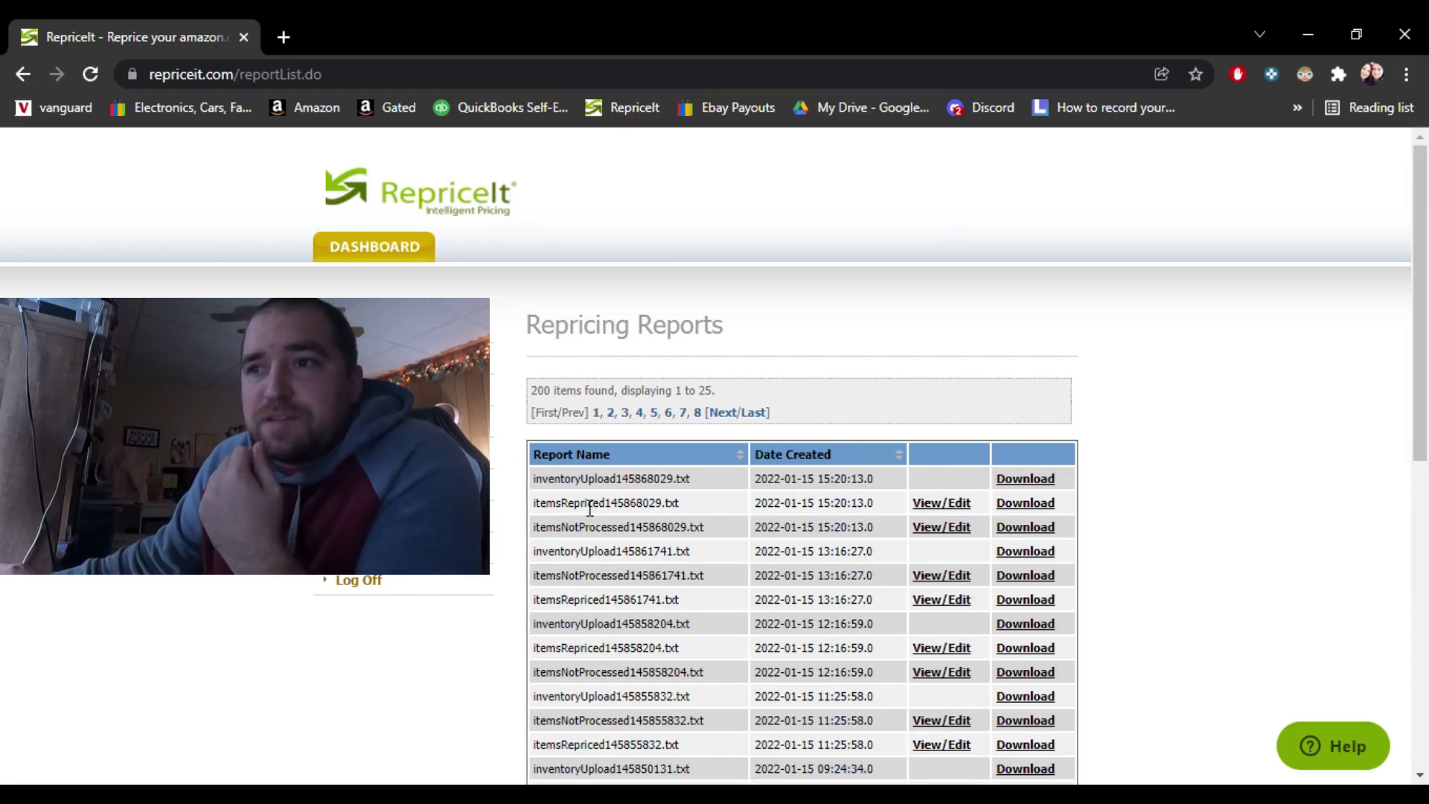
{"action": "left_click", "coordinate": [939, 527]}
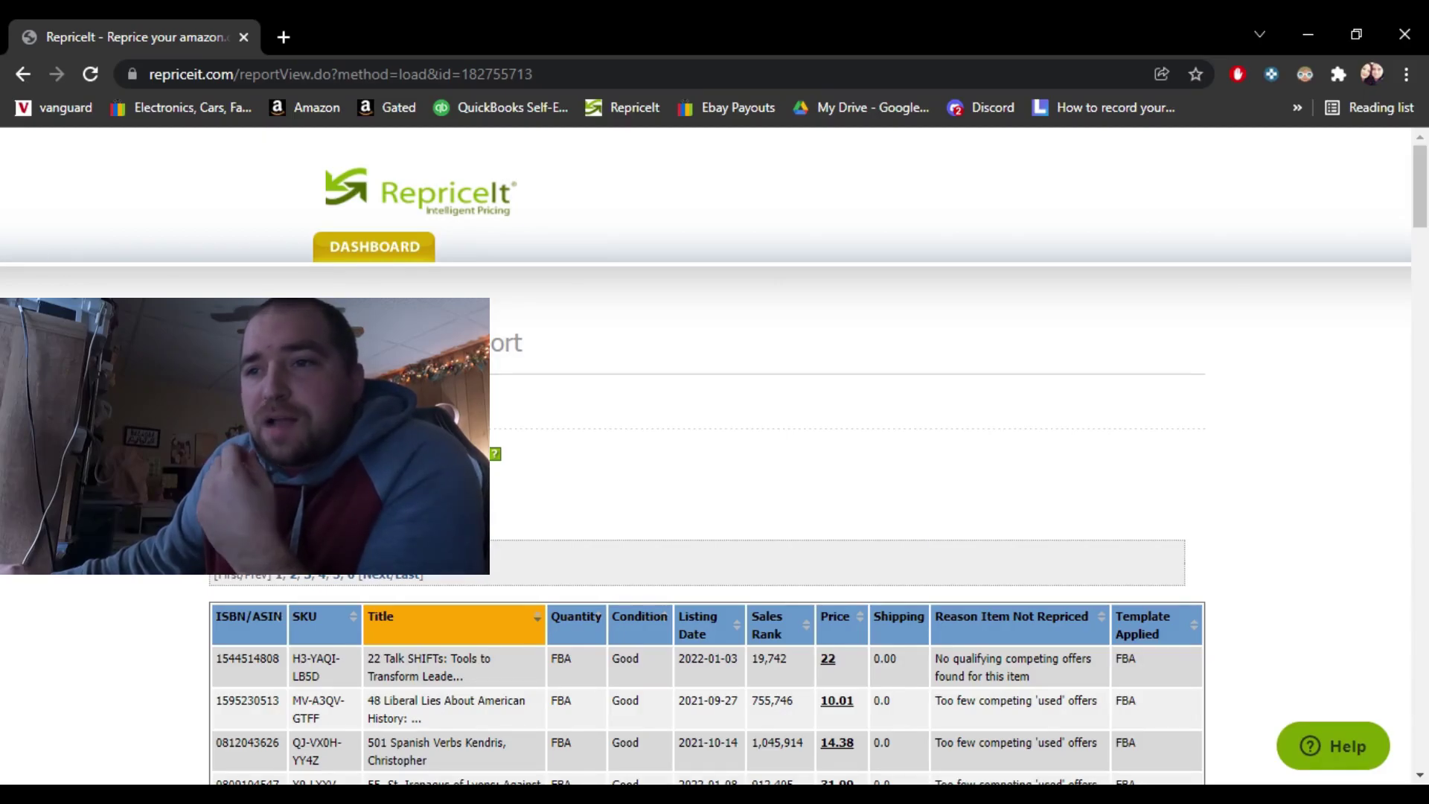
{"action": "scroll", "coordinate": [462, 683], "scroll_direction": "down", "scroll_amount": 1}
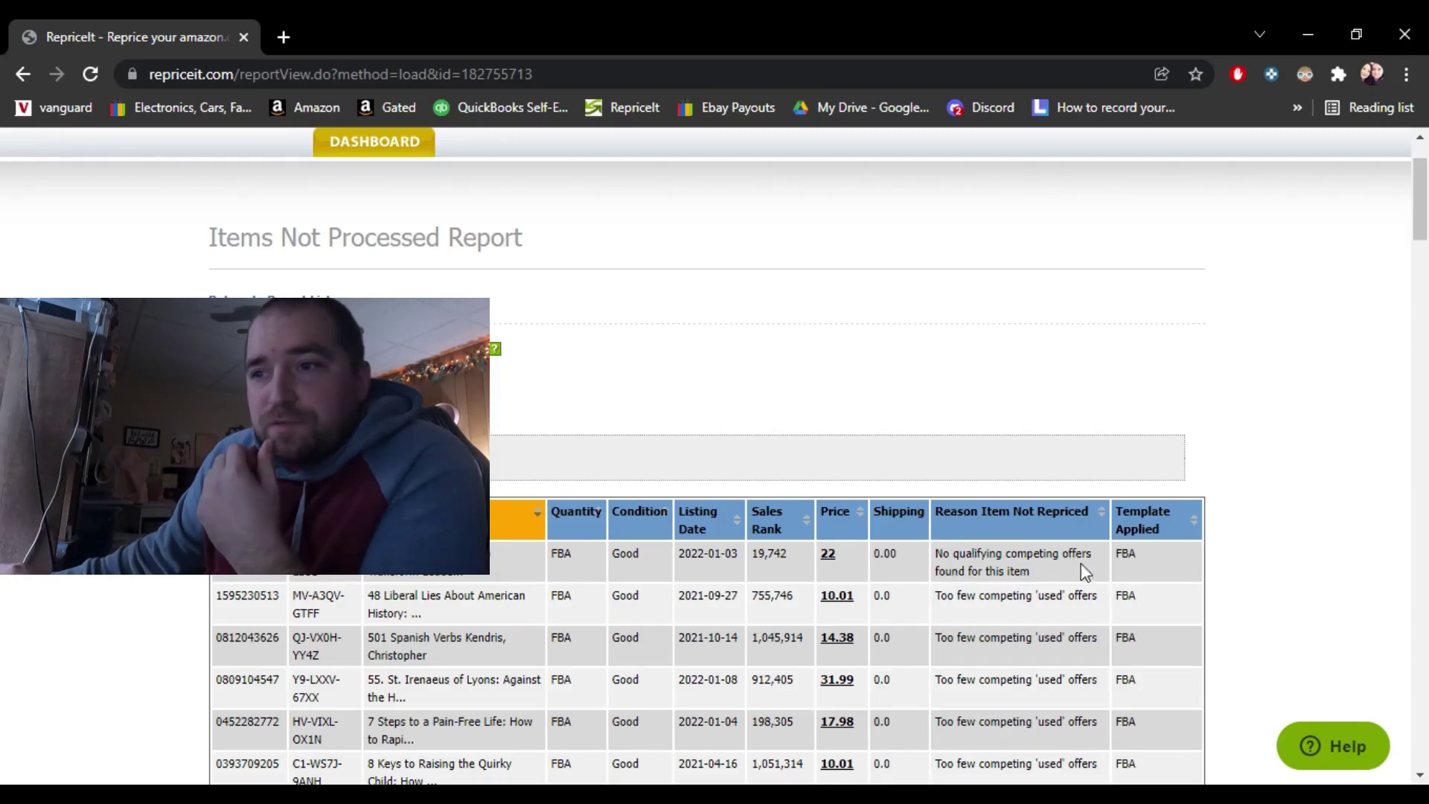
{"action": "scroll", "coordinate": [1043, 624], "scroll_direction": "down", "scroll_amount": 1}
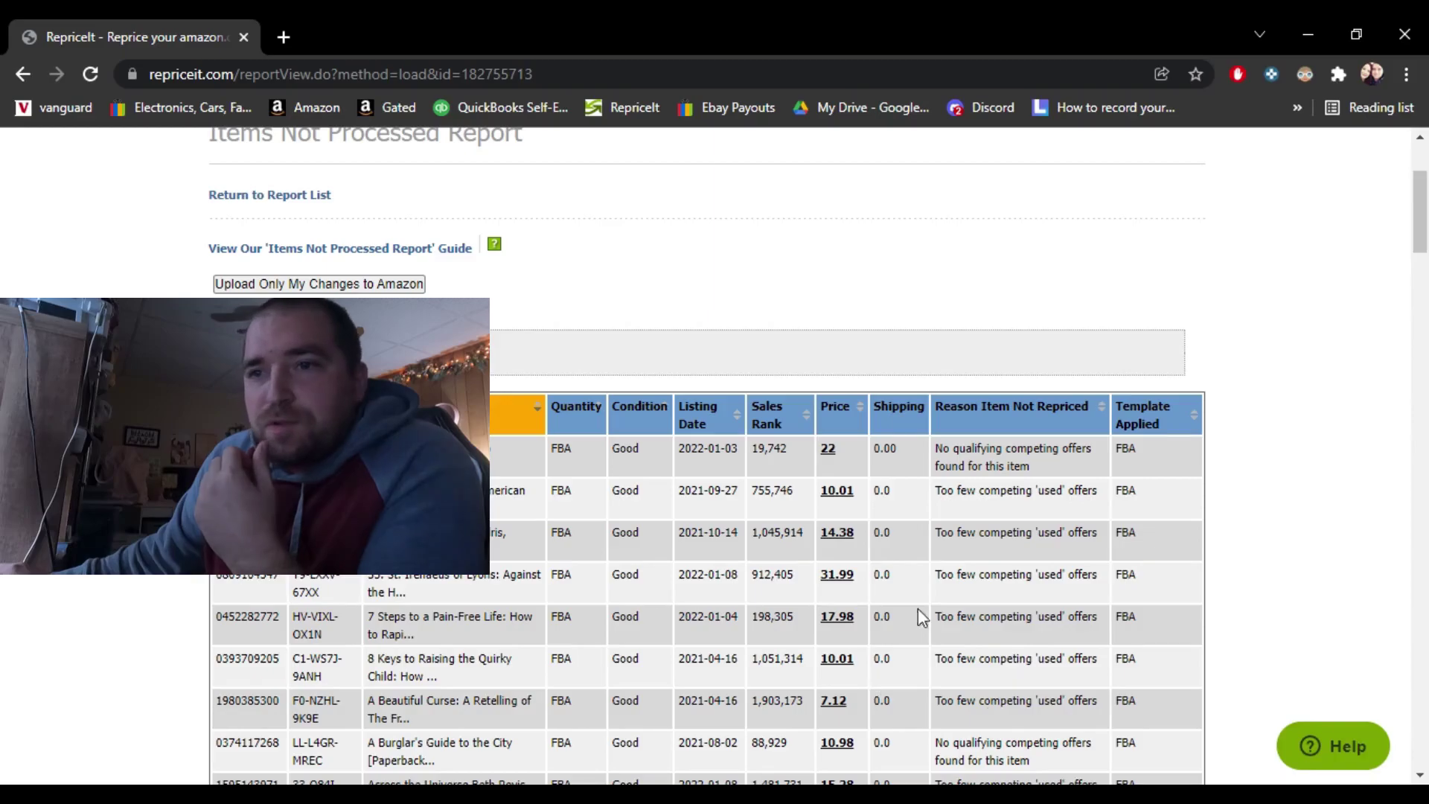
{"action": "scroll", "coordinate": [960, 636], "scroll_direction": "down", "scroll_amount": 1}
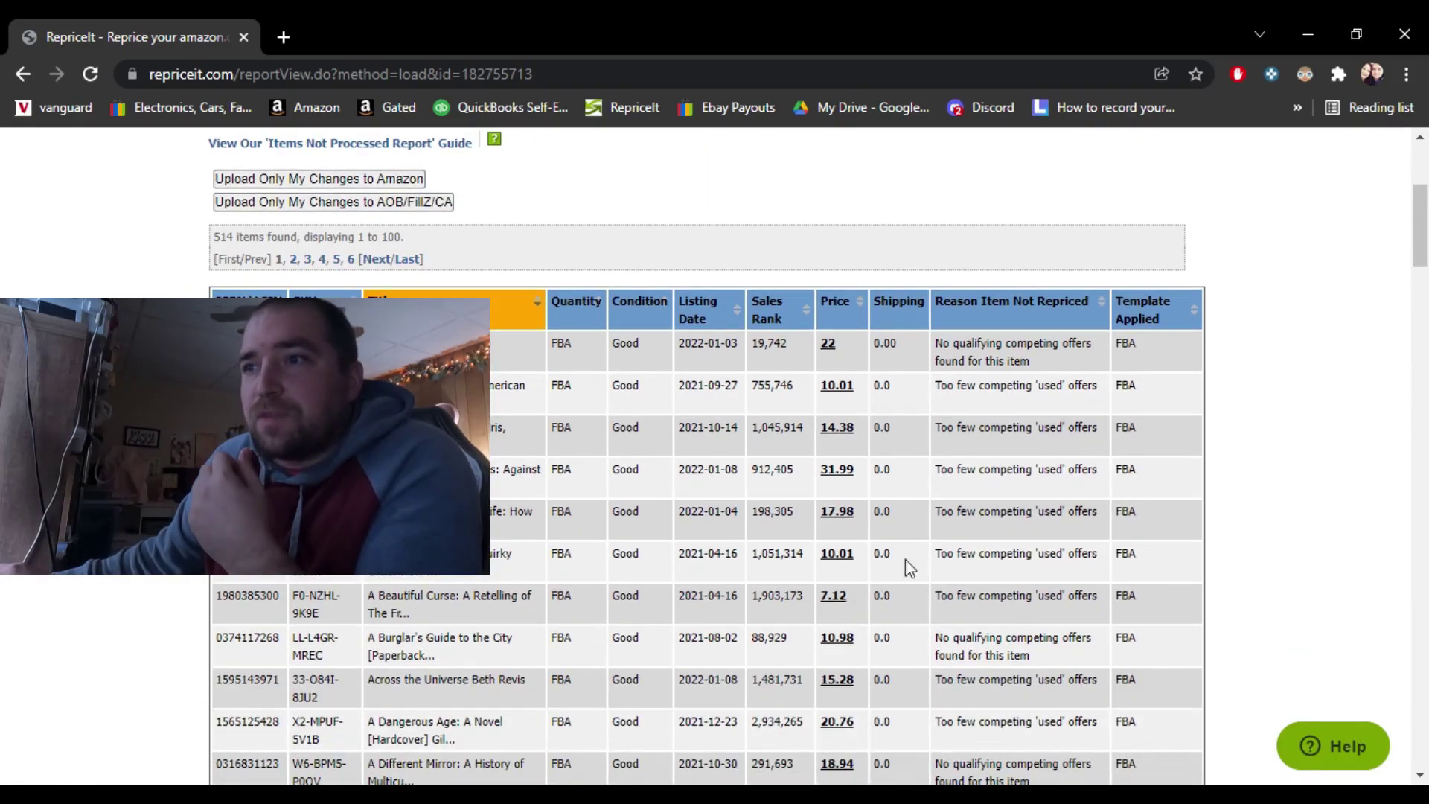
{"action": "scroll", "coordinate": [879, 589], "scroll_direction": "down", "scroll_amount": 1}
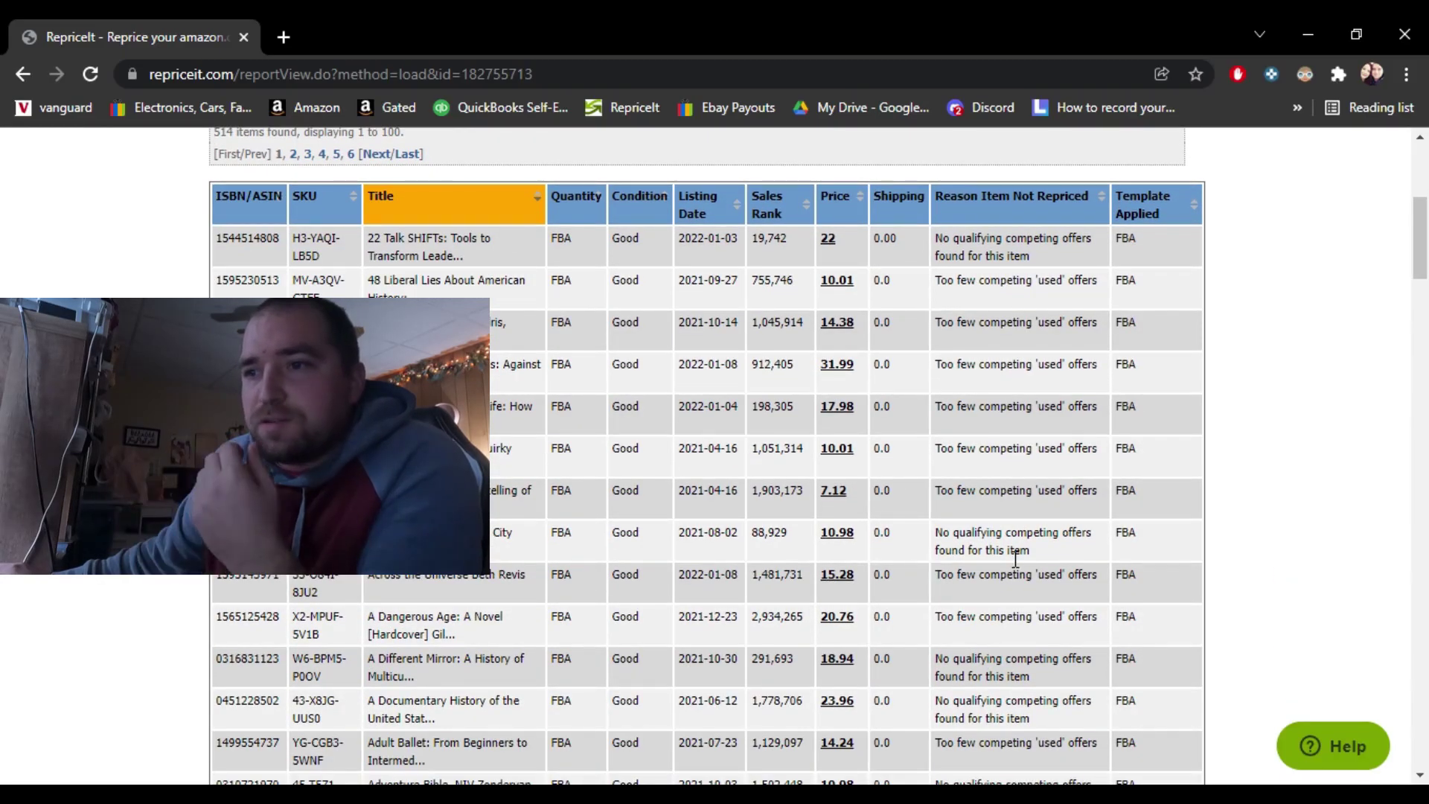
{"action": "scroll", "coordinate": [1005, 560], "scroll_direction": "down", "scroll_amount": 5}
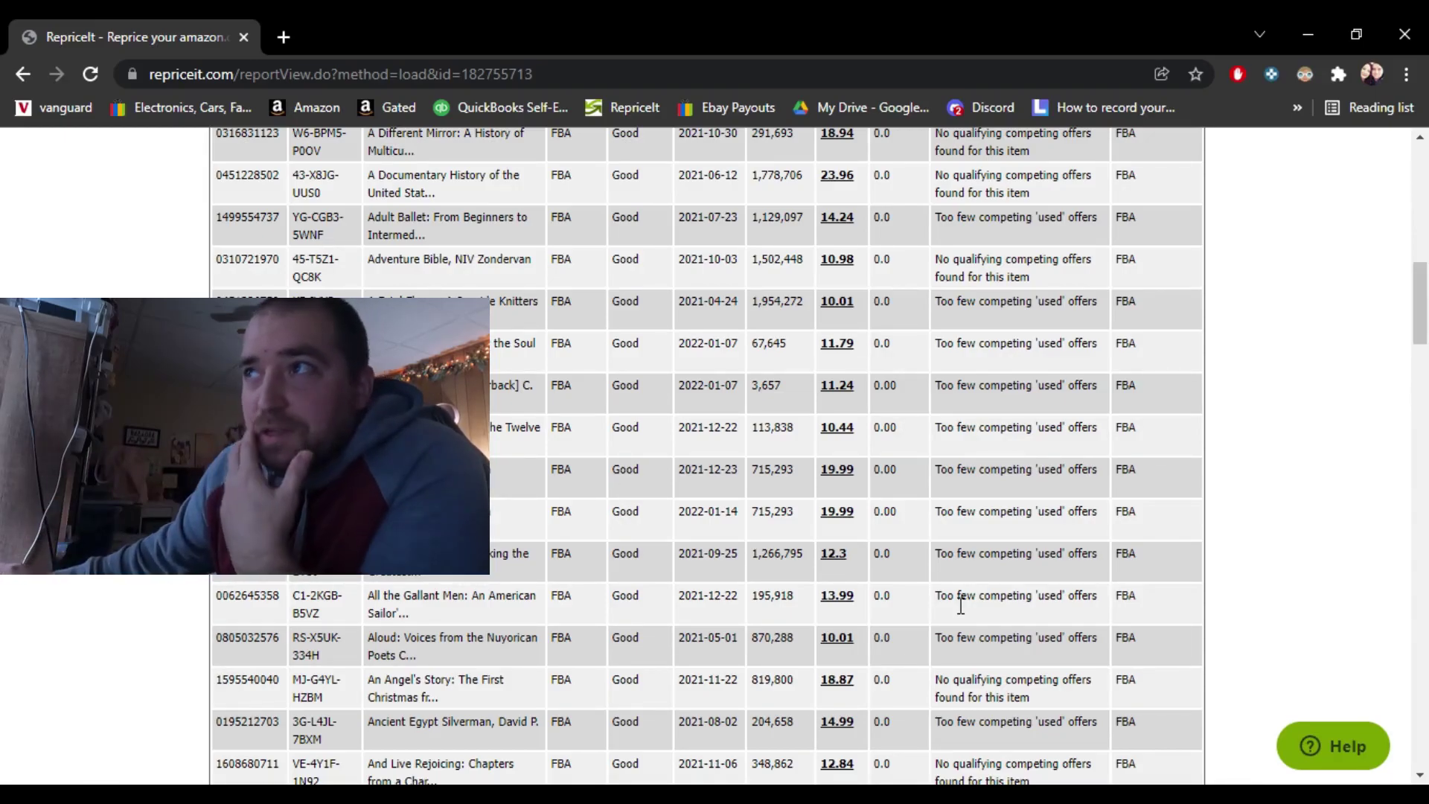
Return to the dashboard and look over the Merchant Fufilled and FBA entries in the repricing templates list.
{"action": "left_click_drag", "start_coordinate": [1411, 327], "coordinate": [1400, 128]}
{"action": "left_click", "coordinate": [356, 259]}
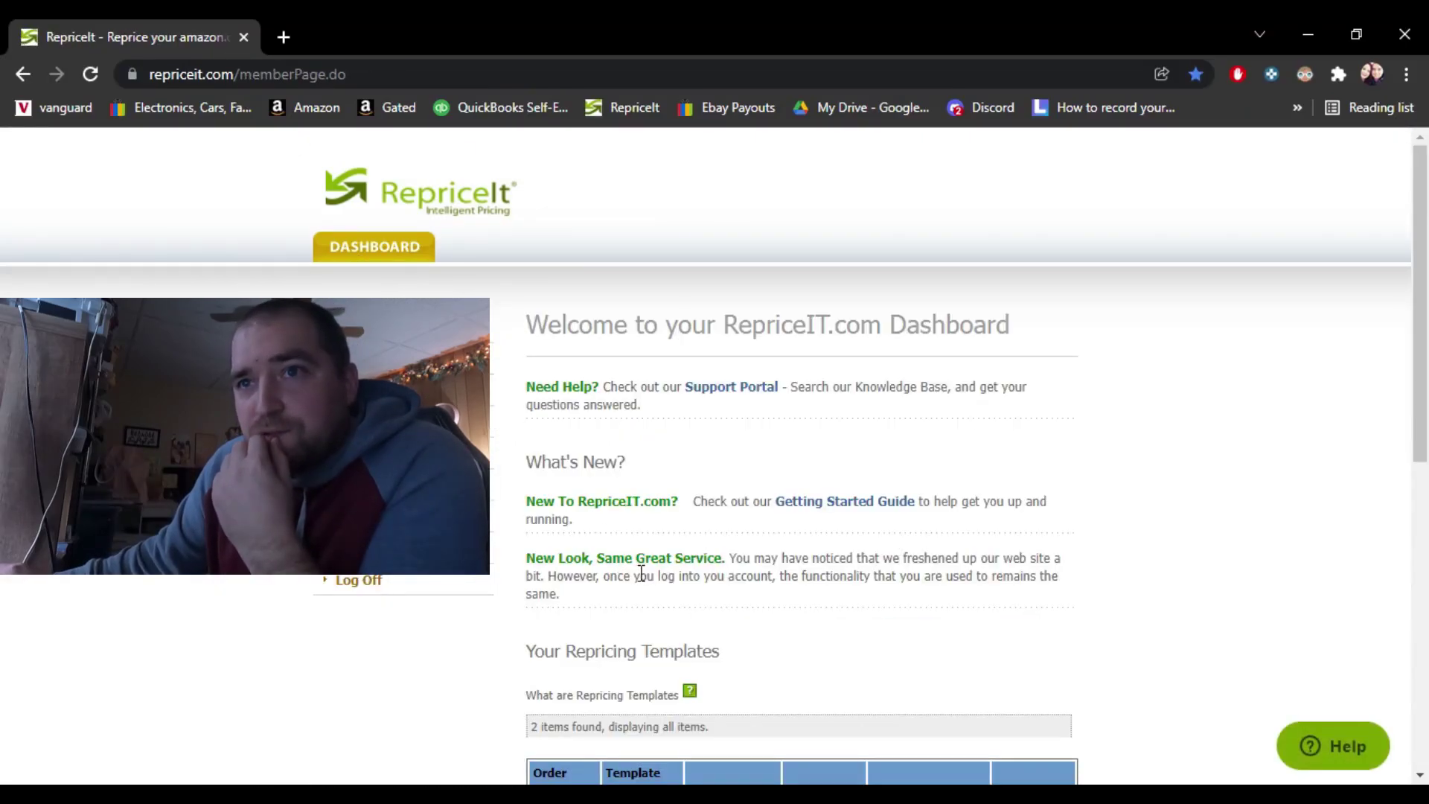
{"action": "scroll", "coordinate": [639, 572], "scroll_direction": "down", "scroll_amount": 1}
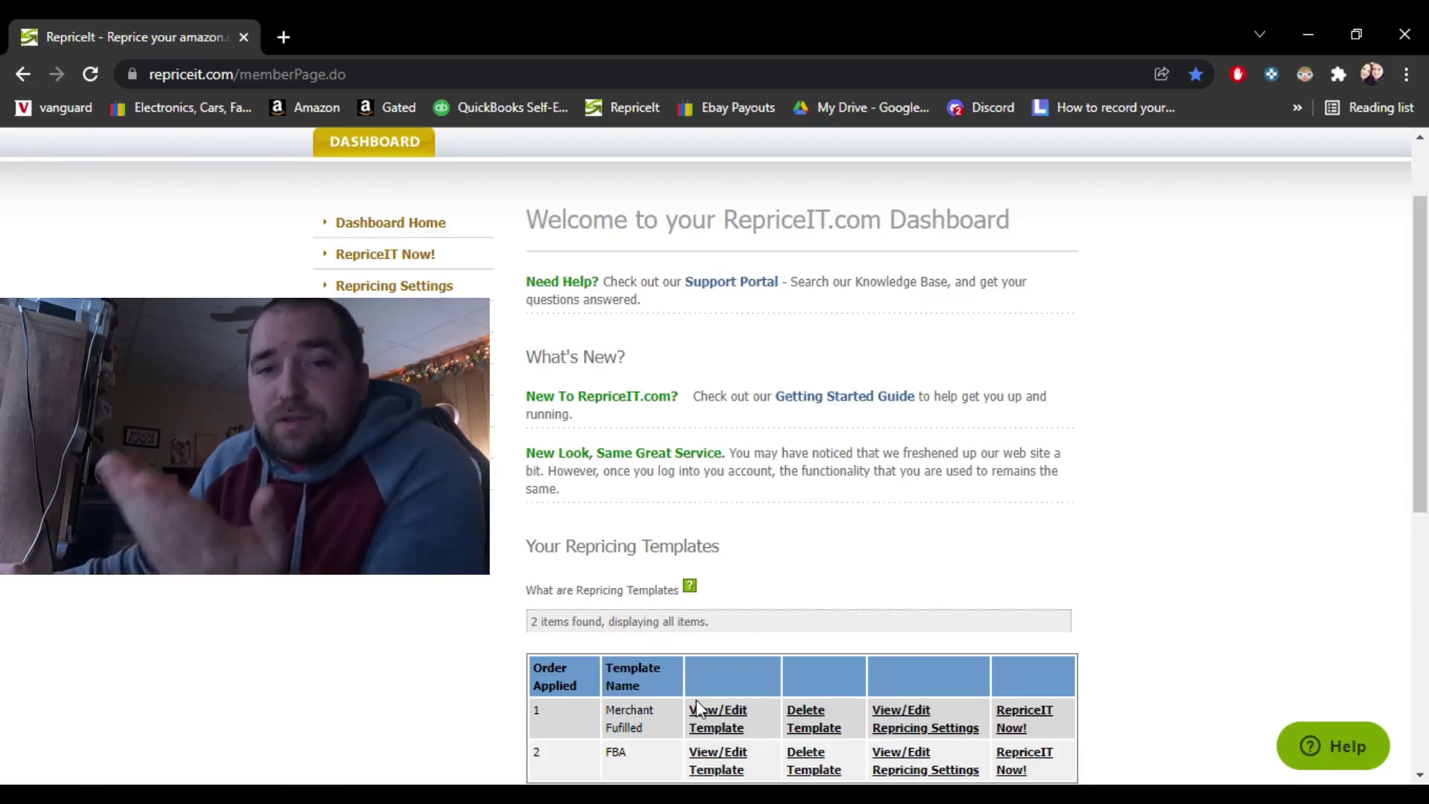
{"action": "scroll", "coordinate": [695, 704], "scroll_direction": "down", "scroll_amount": 2}
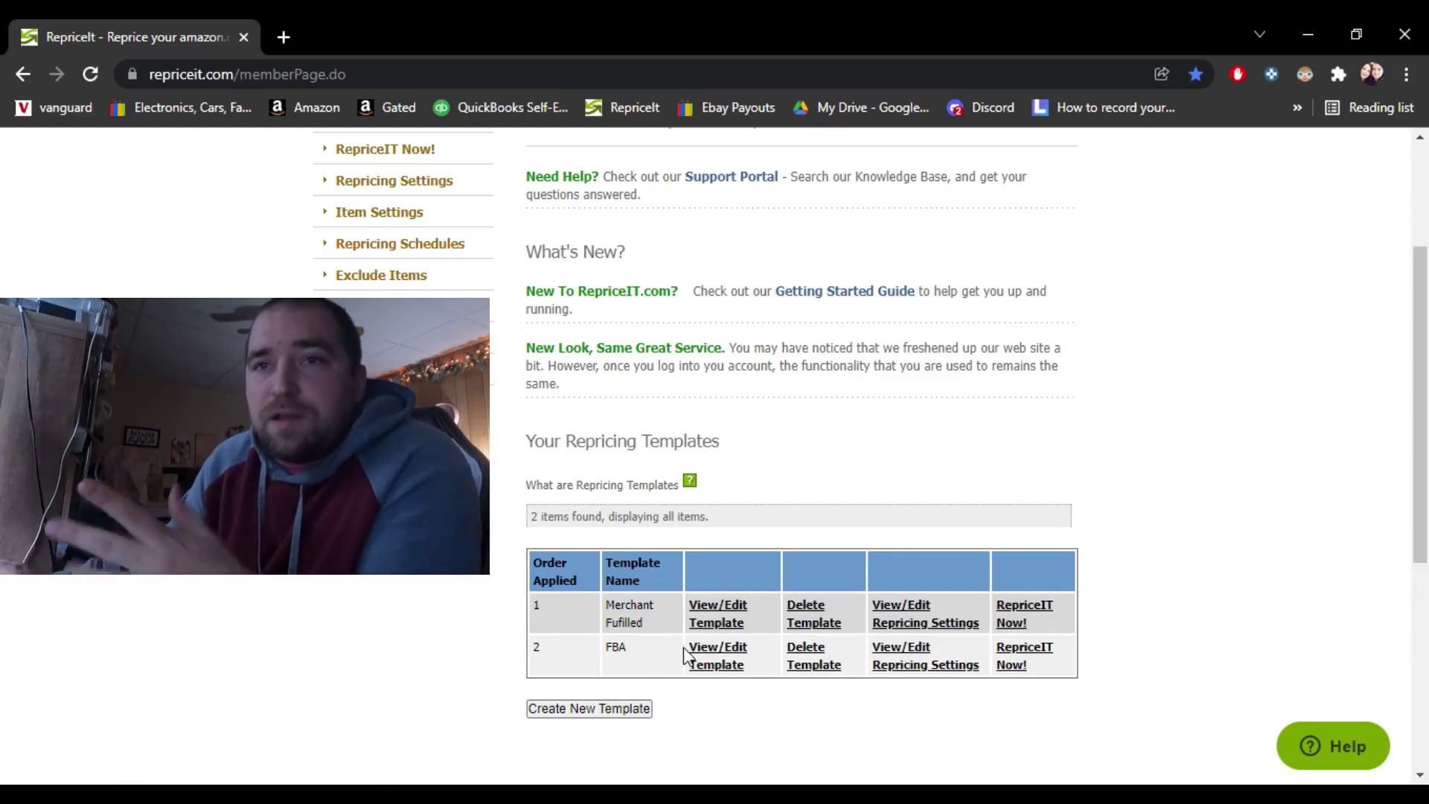
Submit an immediate repricing request for the inventory using all repricing templates.
{"action": "scroll", "coordinate": [683, 646], "scroll_direction": "up", "scroll_amount": 3}
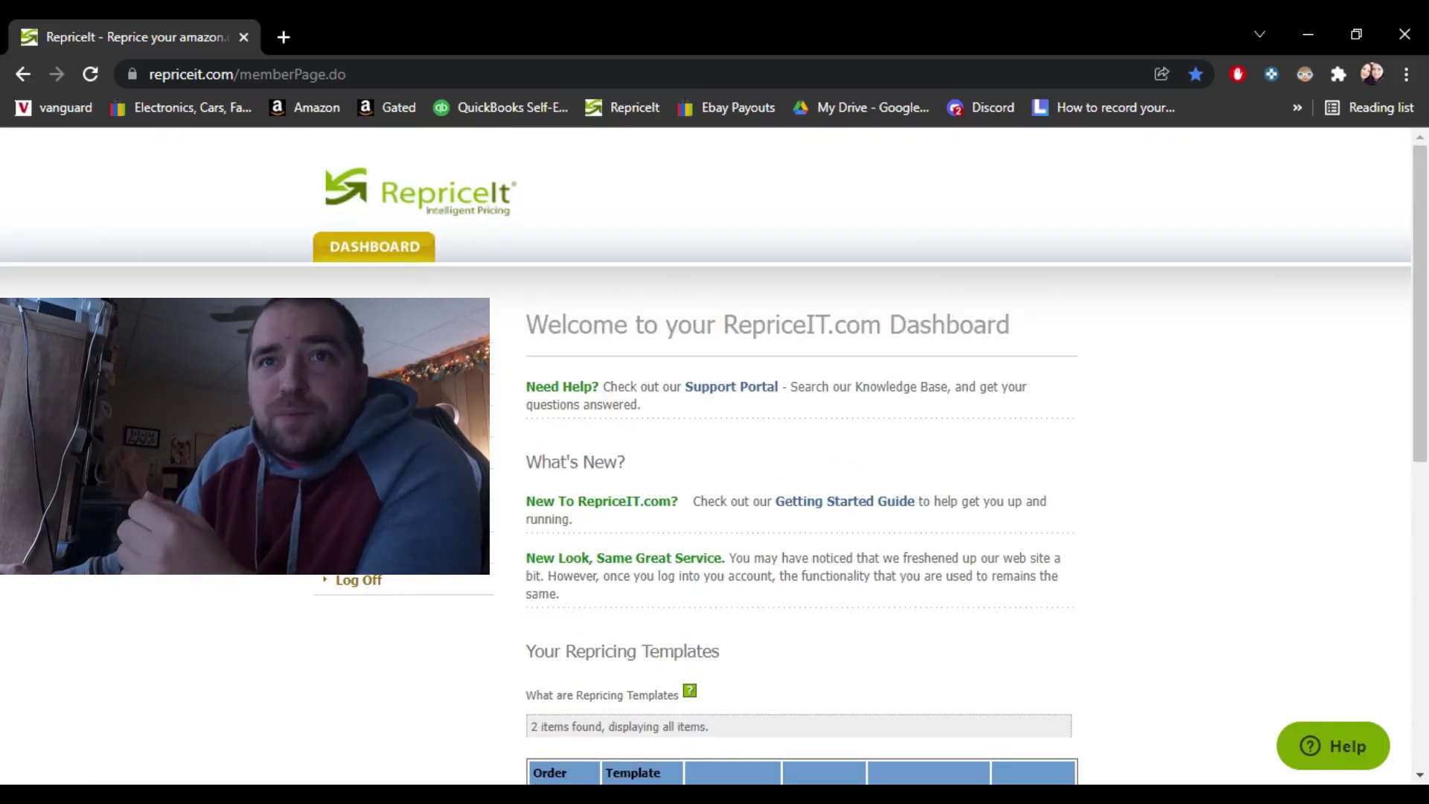
{"action": "left_click", "coordinate": [380, 455]}
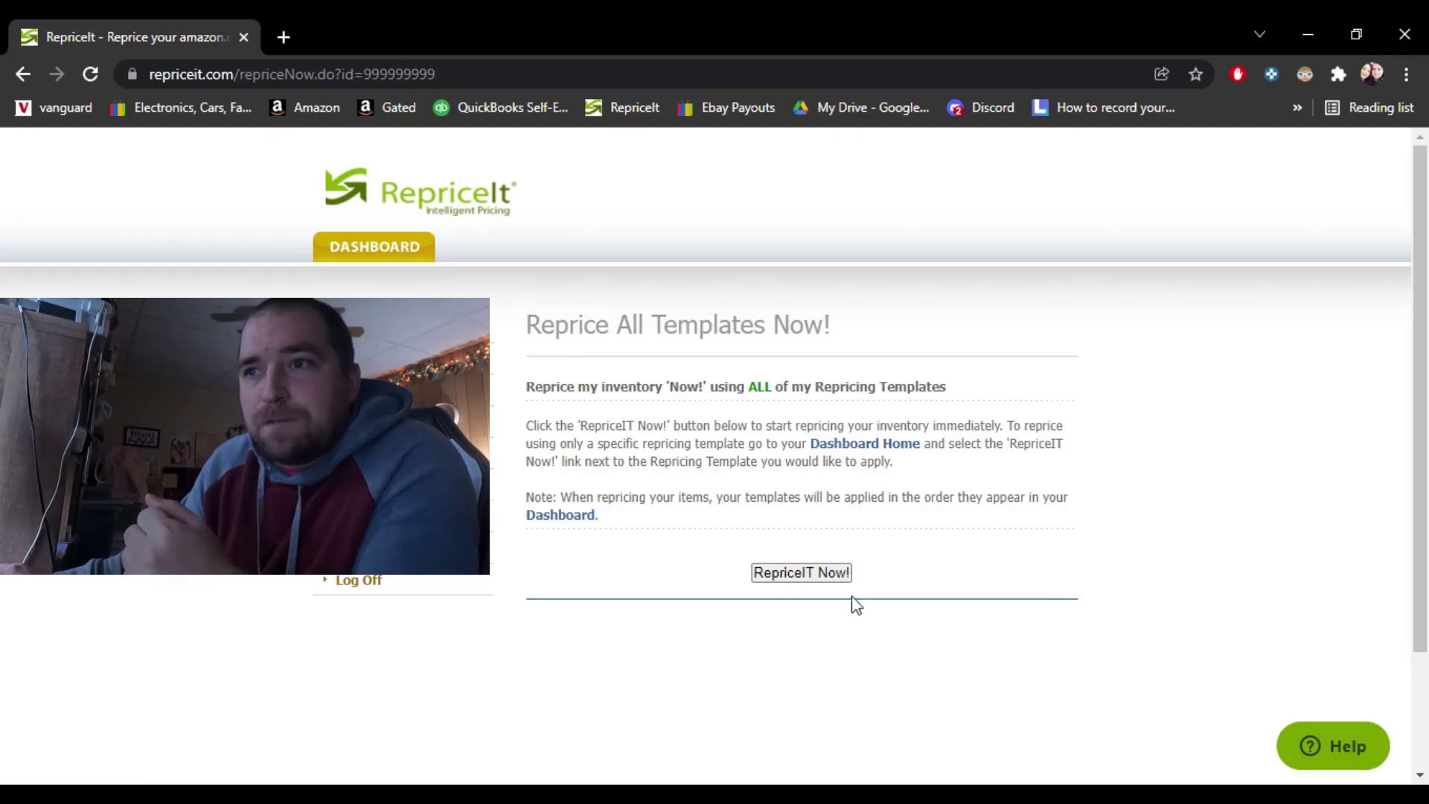
{"action": "left_click", "coordinate": [837, 574]}
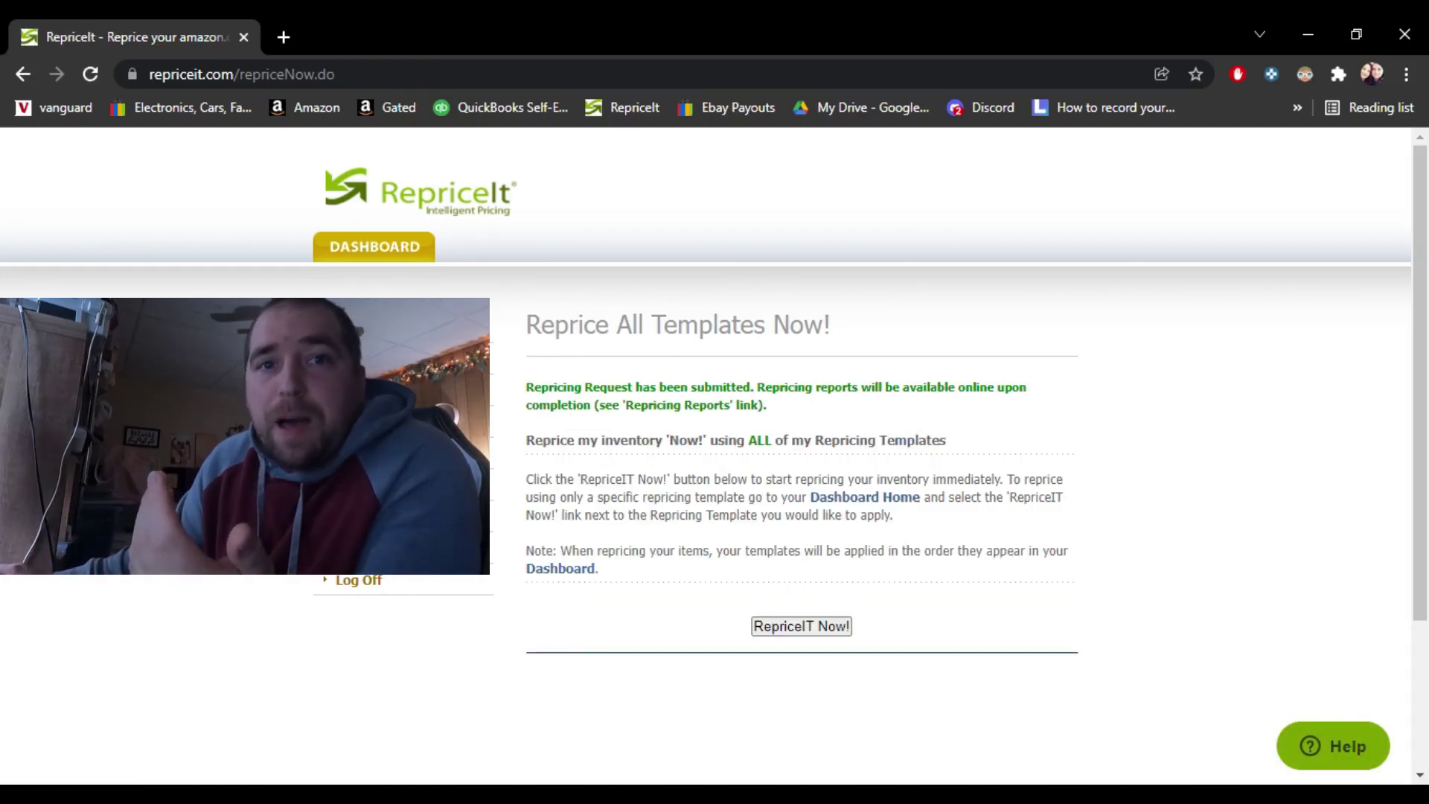
Check the repricing reports list and open the FBA template's repricing settings.
{"action": "left_click", "coordinate": [402, 486]}
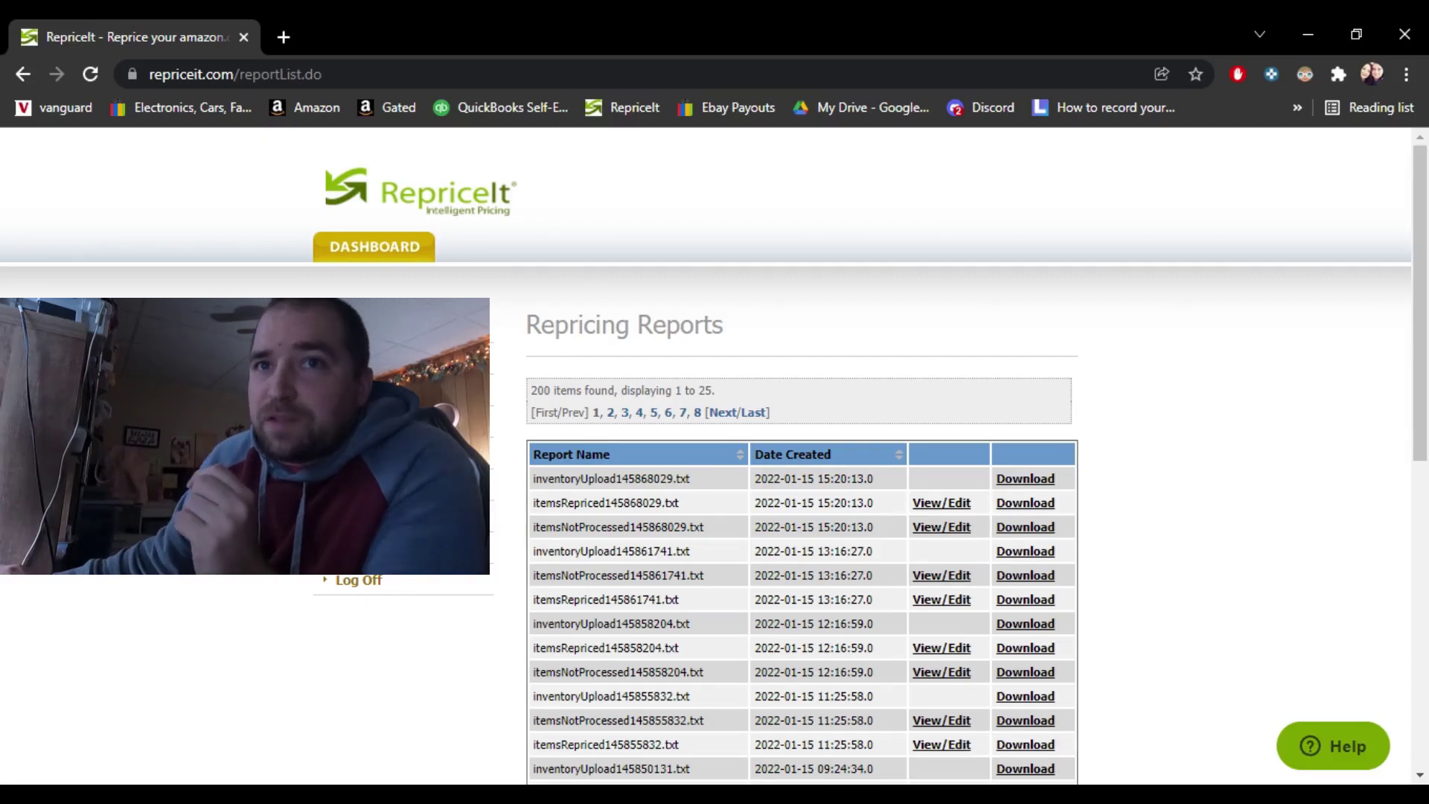
{"action": "left_click", "coordinate": [395, 390]}
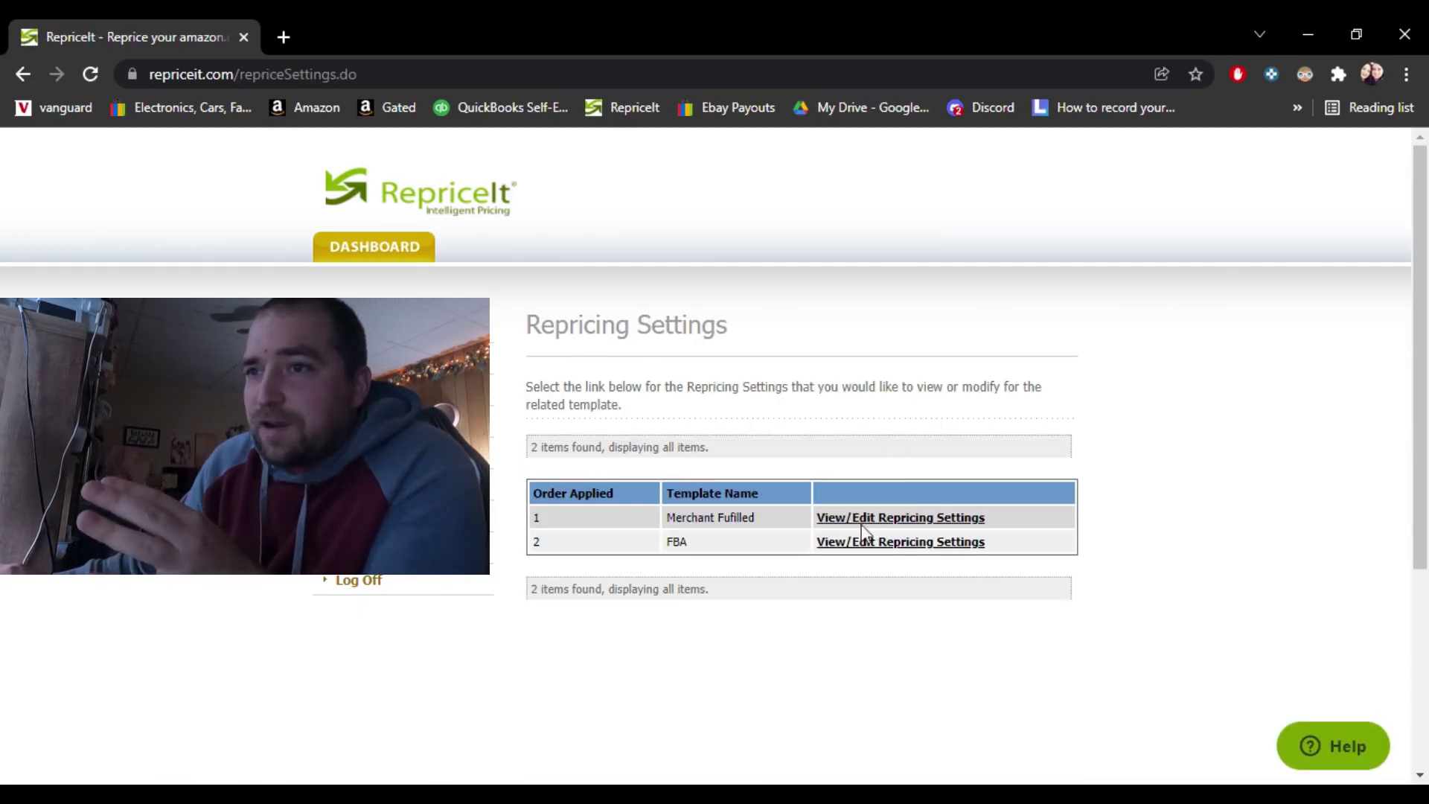
{"action": "left_click", "coordinate": [867, 543]}
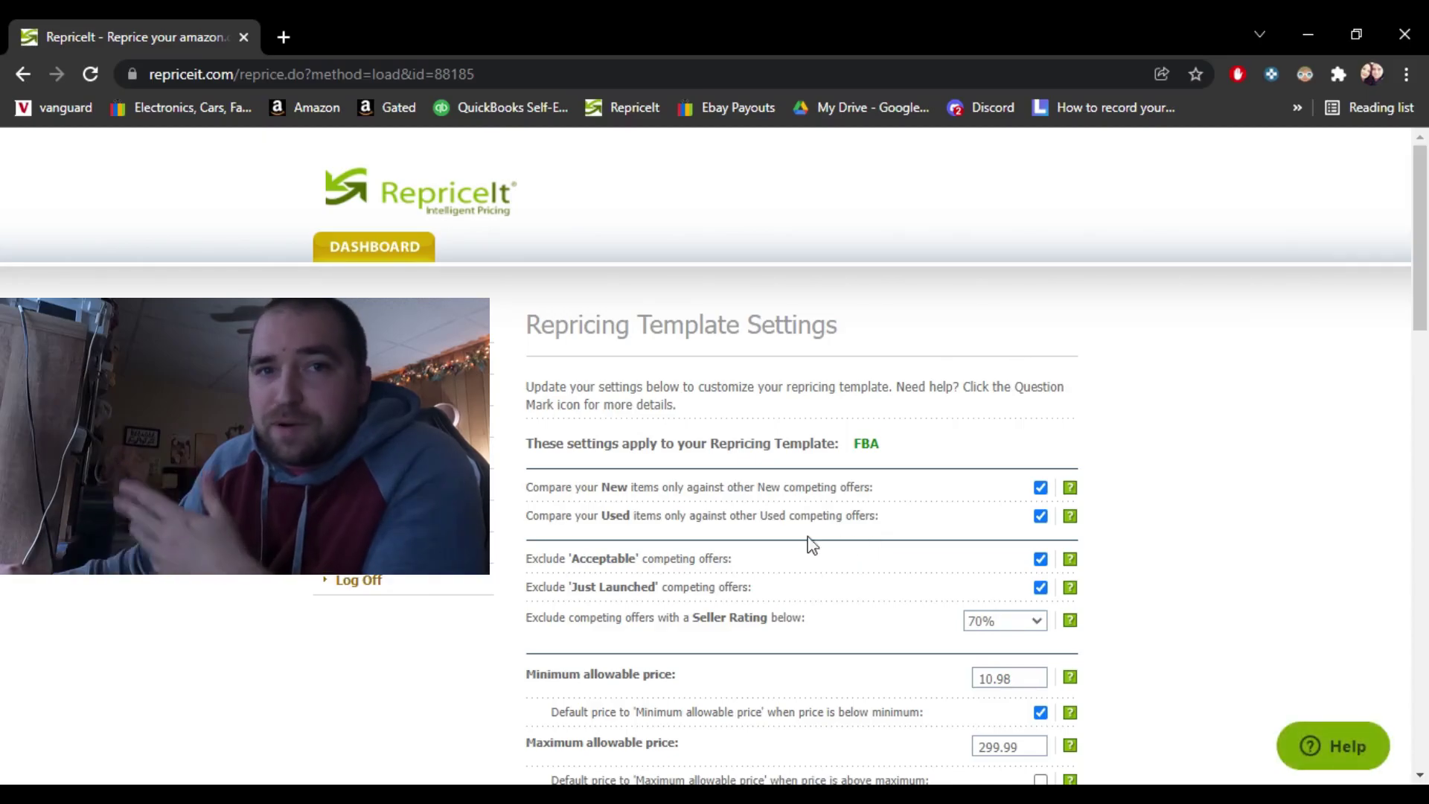